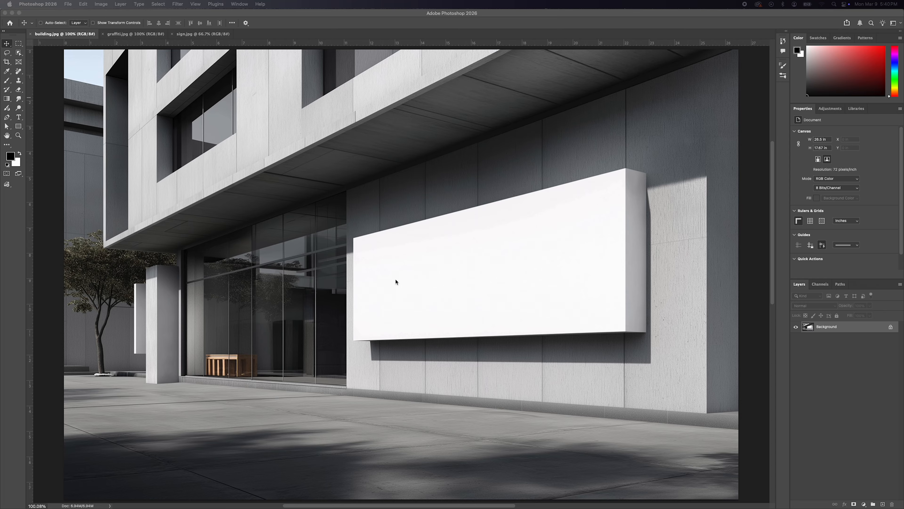
- Open the building image in the Vanishing Point filter and define a perspective plane on the four corners of the blank white sign face
left_click(477, 281)
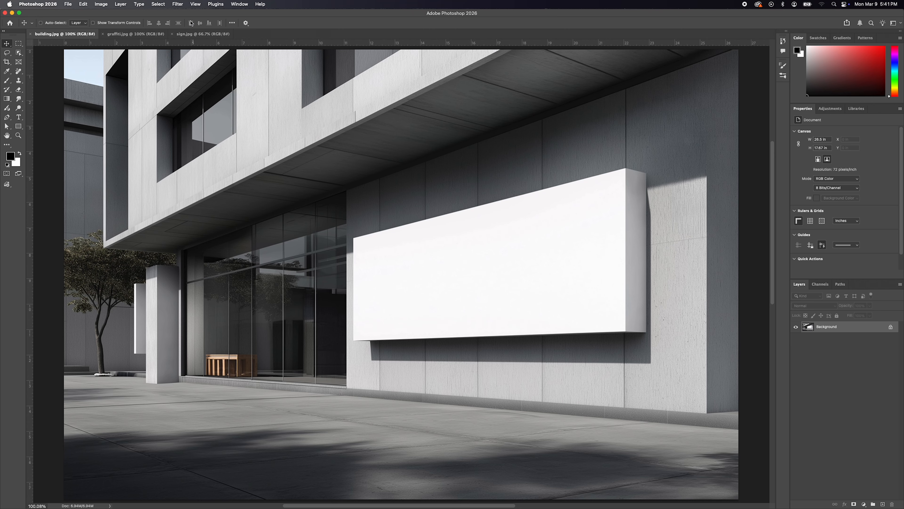
left_click(177, 4)
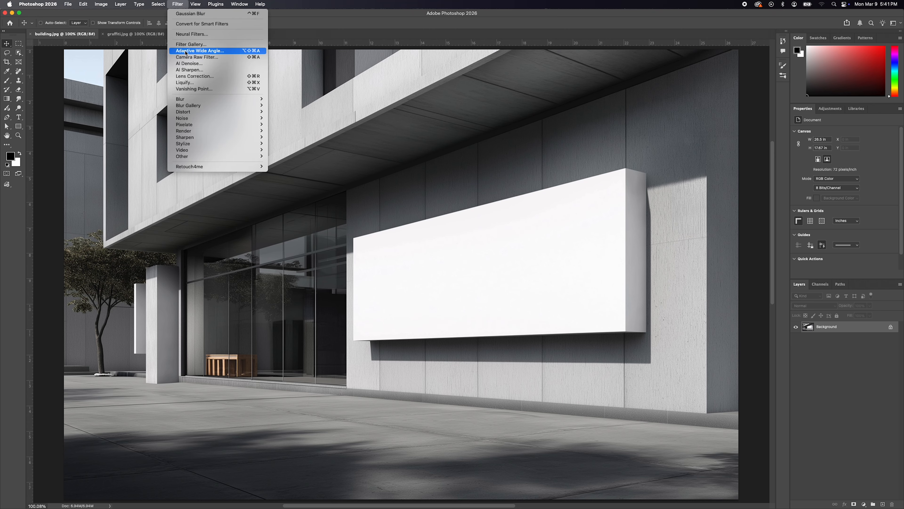
left_click(189, 89)
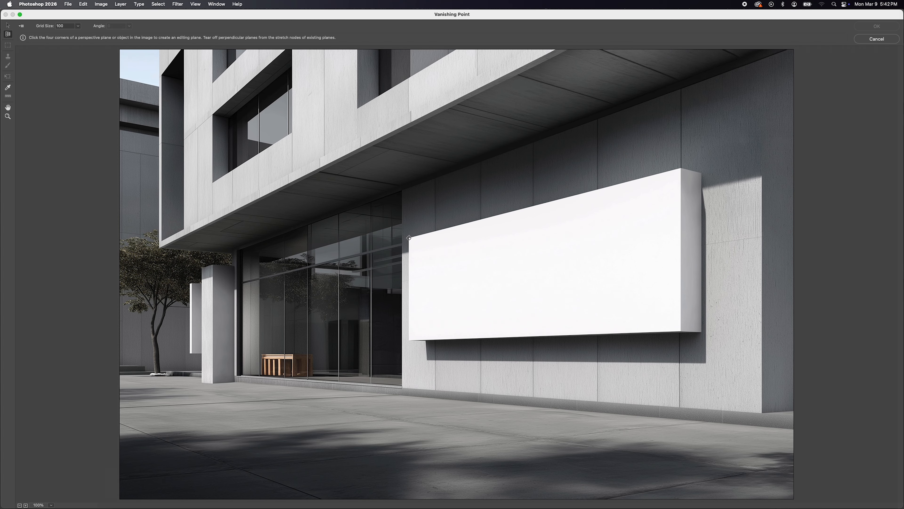
left_click(409, 238)
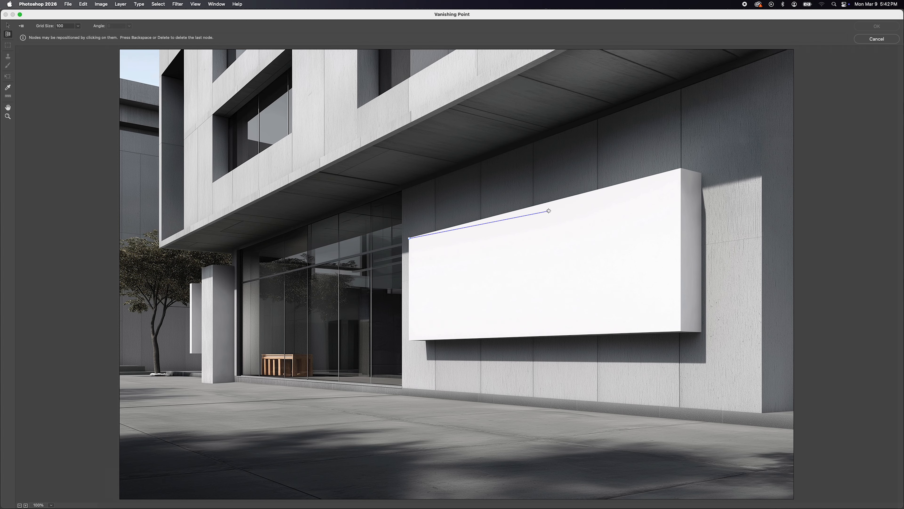
left_click(681, 167)
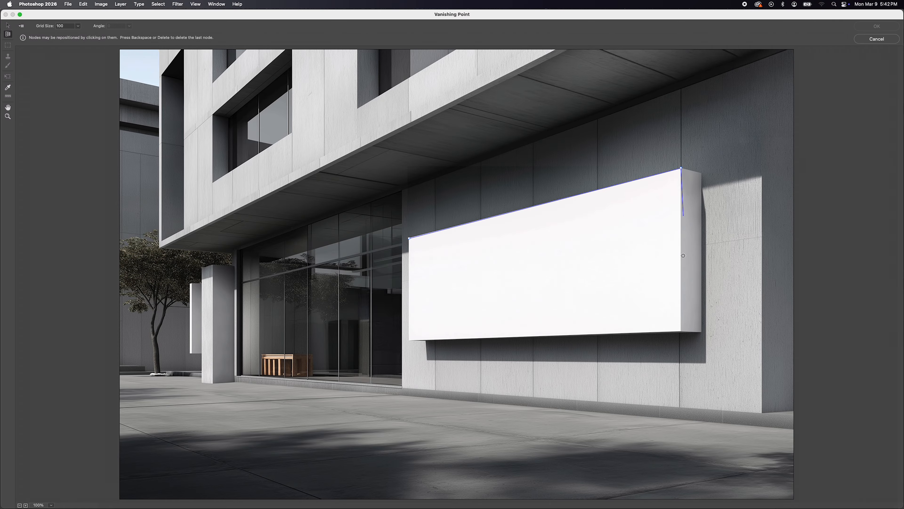
left_click(682, 331)
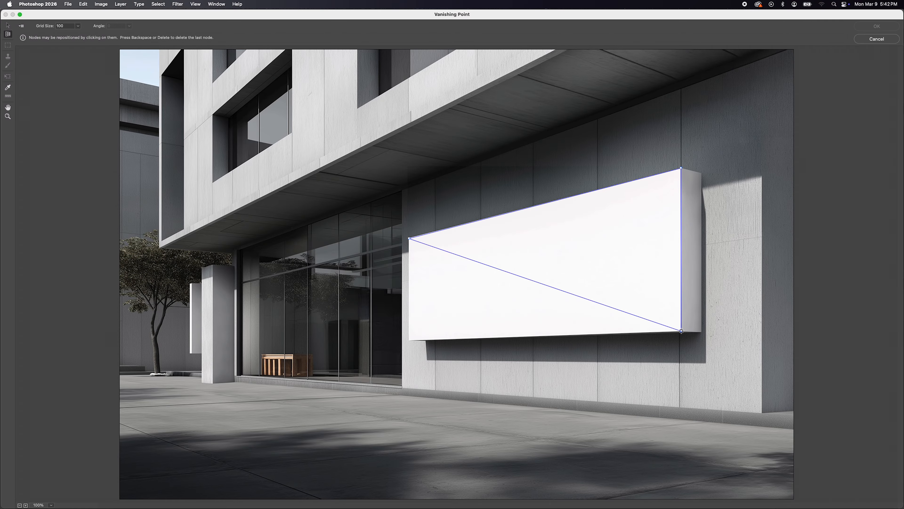
left_click(409, 341)
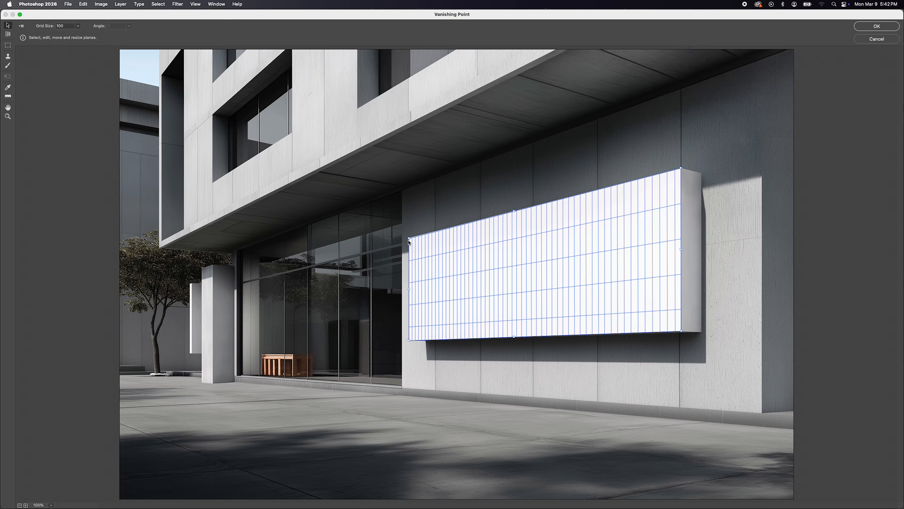
- Adjust the left corner nodes of the sign's perspective plane, aligning the lower one with the sign's corner so the grid is valid
left_click_drag(409, 239, 409, 238)
mouse_move(409, 341)
left_mouse_down()
mouse_move(401, 349)
mouse_move(410, 350)
left_mouse_up()
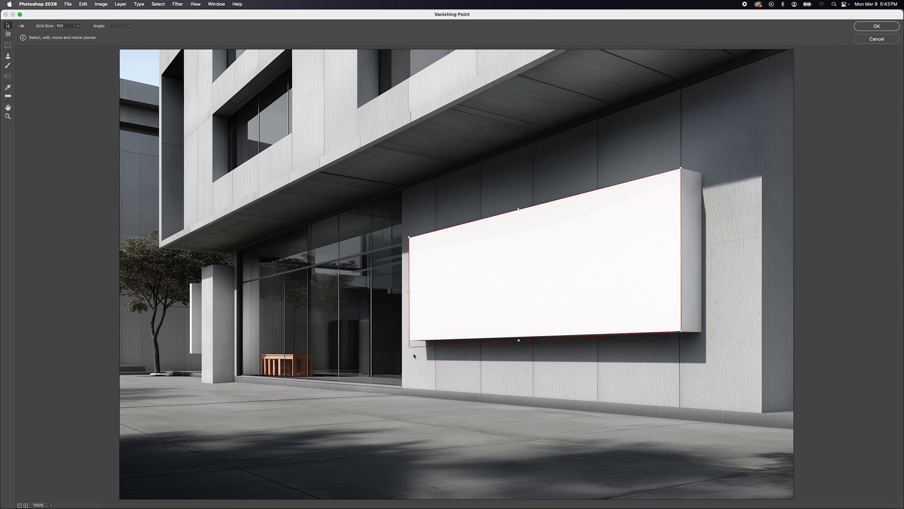
left_click_drag(409, 347, 418, 335)
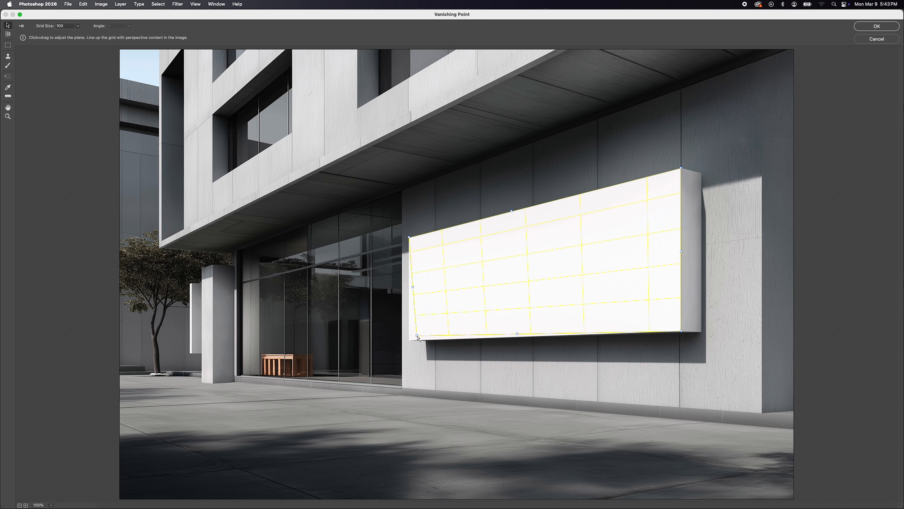
left_click_drag(417, 337, 409, 341)
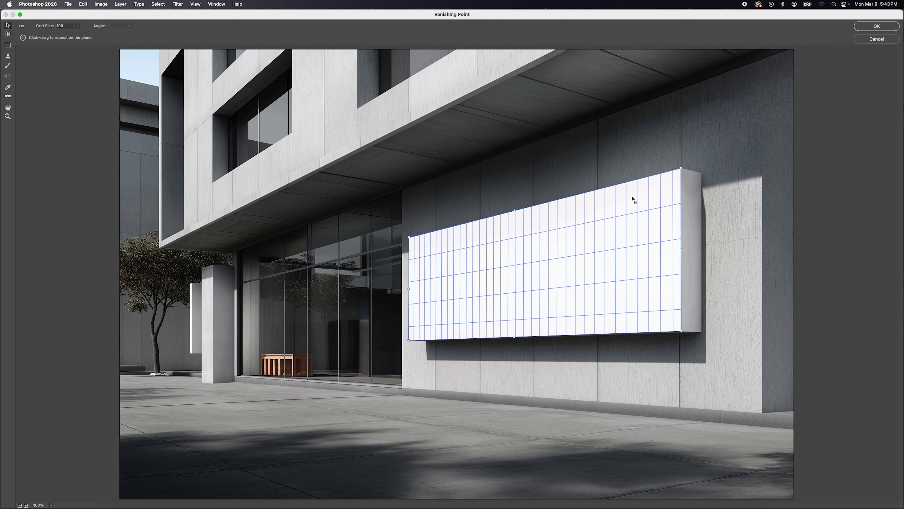
- Create a second perspective plane on the concrete wall behind the sign, from the glass facade to a panel seam, and correct its lower-left corner
key("super+0")
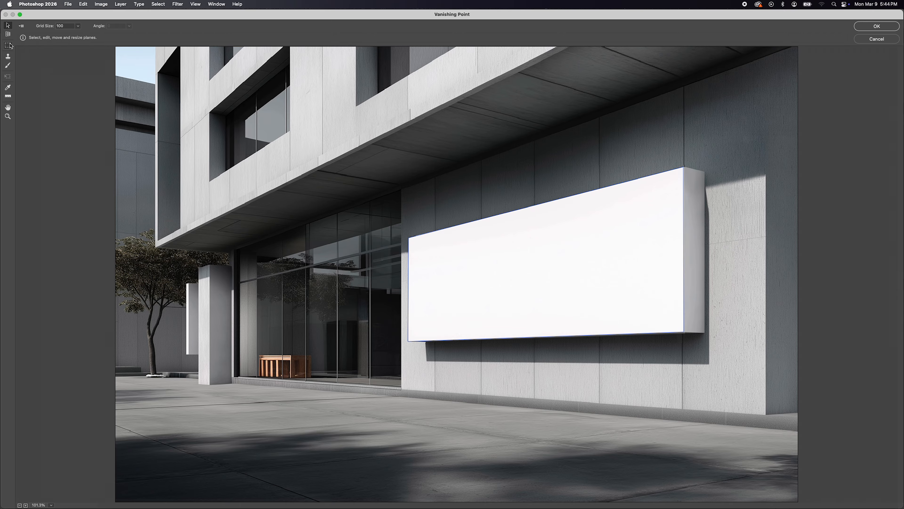
left_click(7, 35)
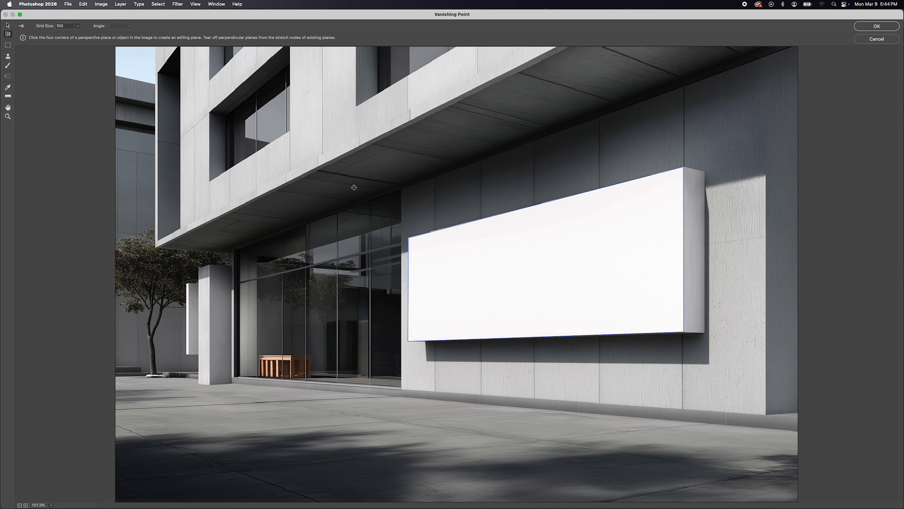
left_click(402, 189)
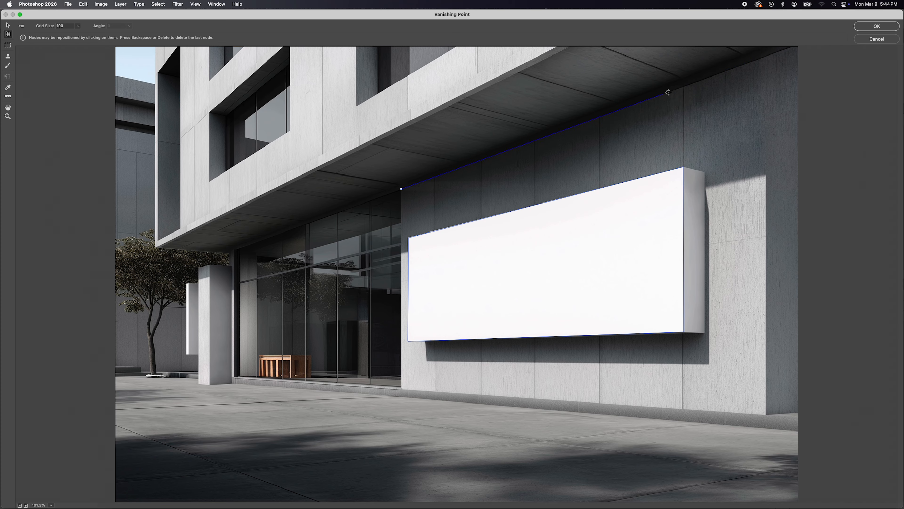
left_click(600, 117)
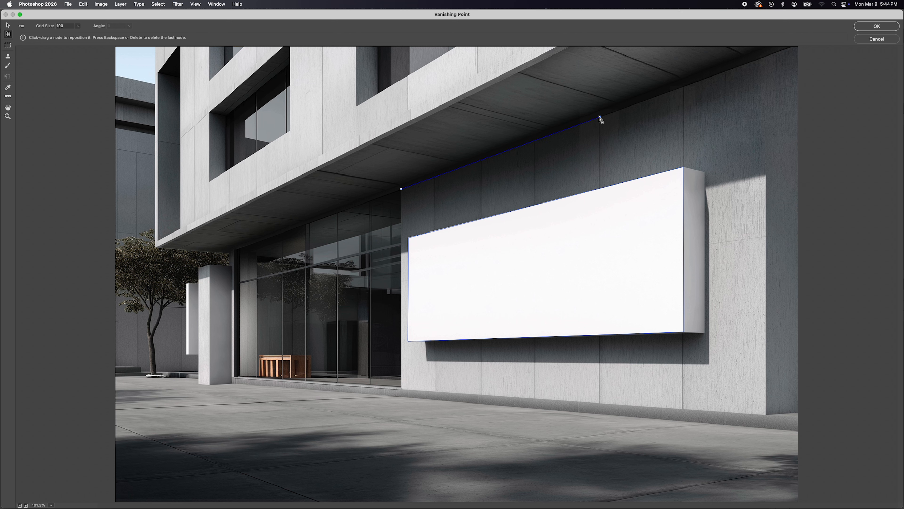
left_click(600, 403)
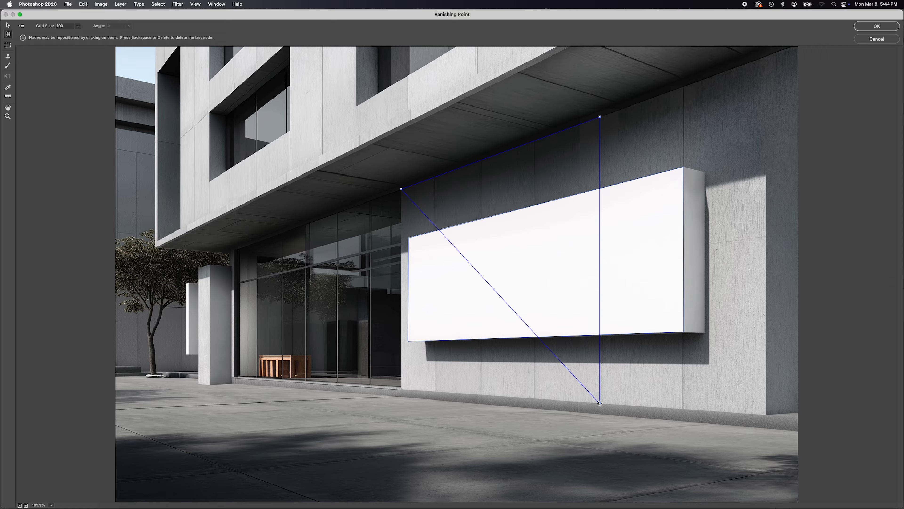
left_click(402, 389)
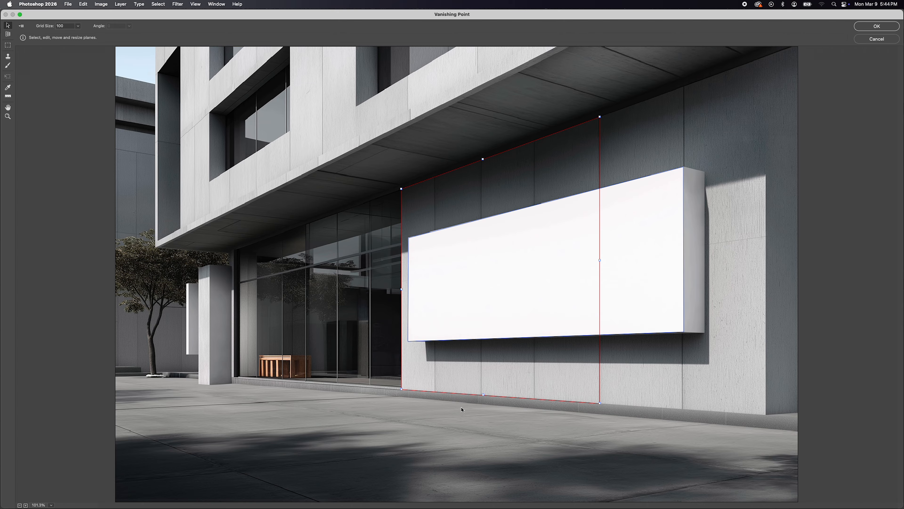
left_click_drag(402, 389, 403, 391)
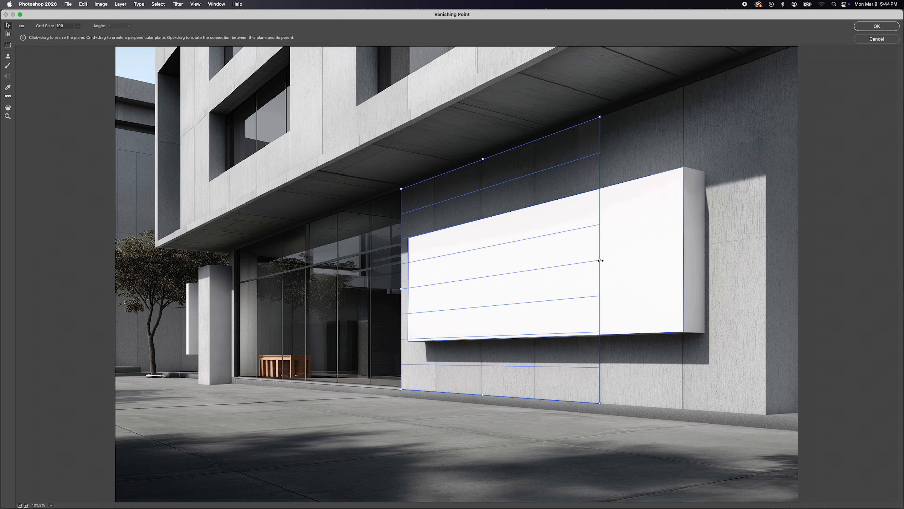
- Extend the wall plane sideways to the wall's far right edge and deselect it
left_click_drag(598, 263, 741, 239)
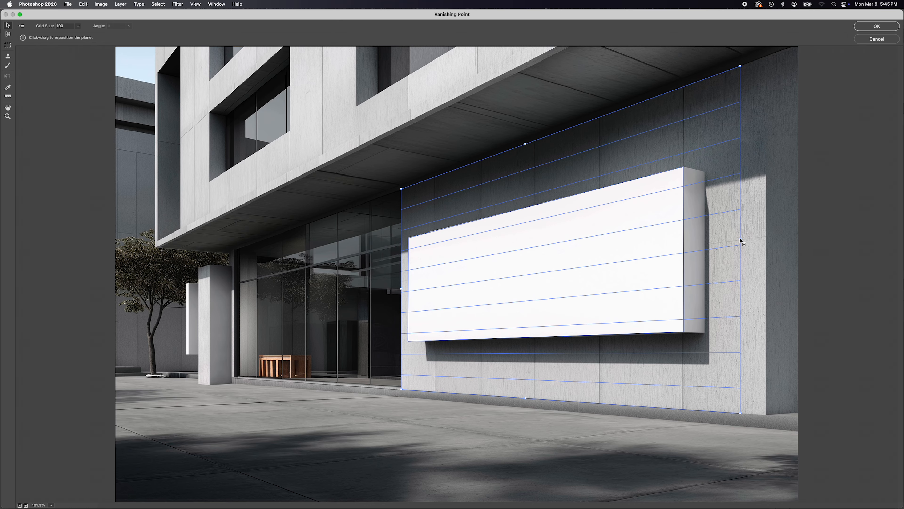
left_click_drag(740, 239, 773, 236)
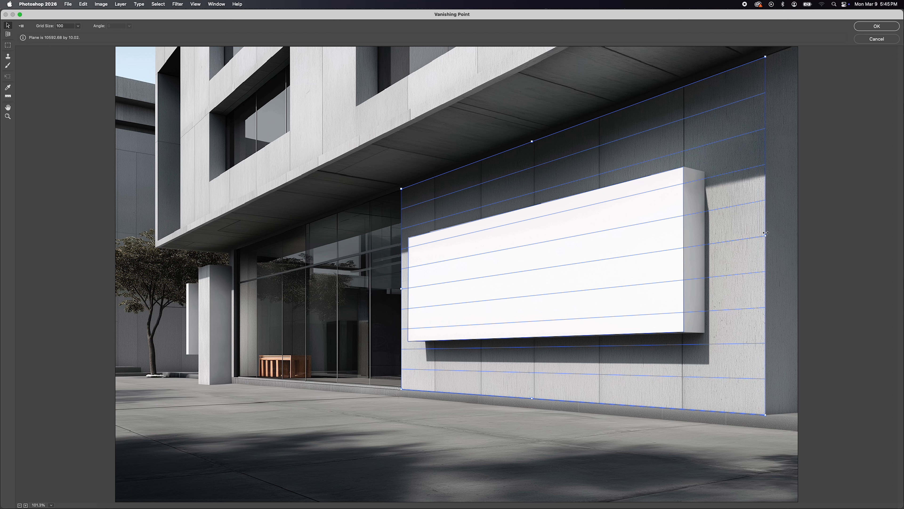
left_click(555, 422)
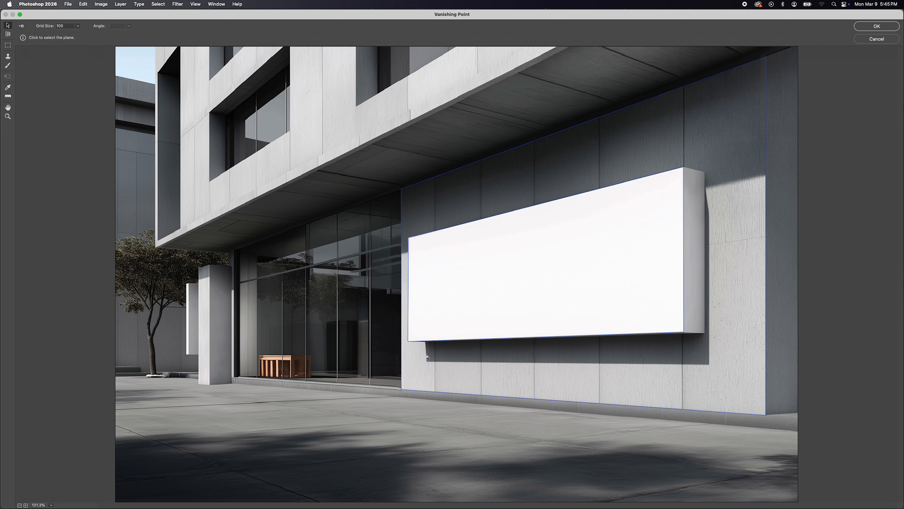
- Cycle the selection between the overlapping sign and wall planes, then deselect both
left_click(451, 278)
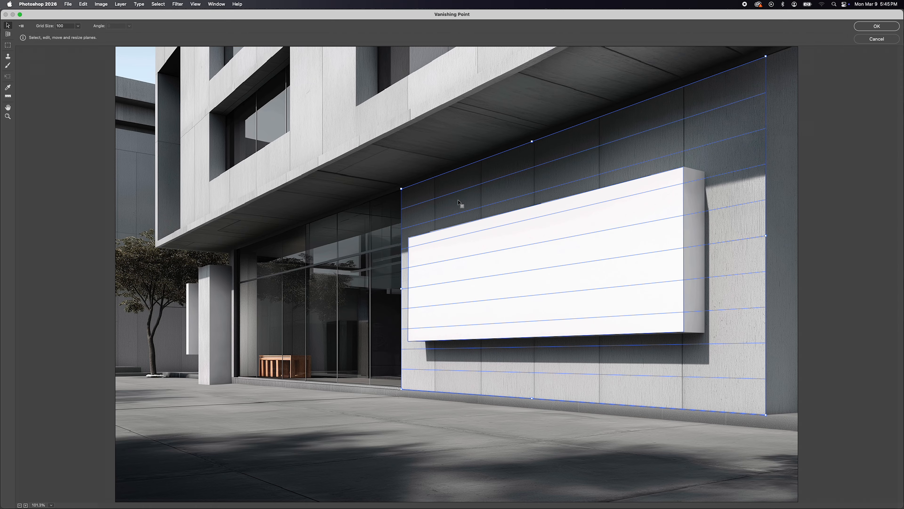
left_click(468, 255)
key("alt")
left_click(473, 264, "alt")
left_click(473, 264, "alt")
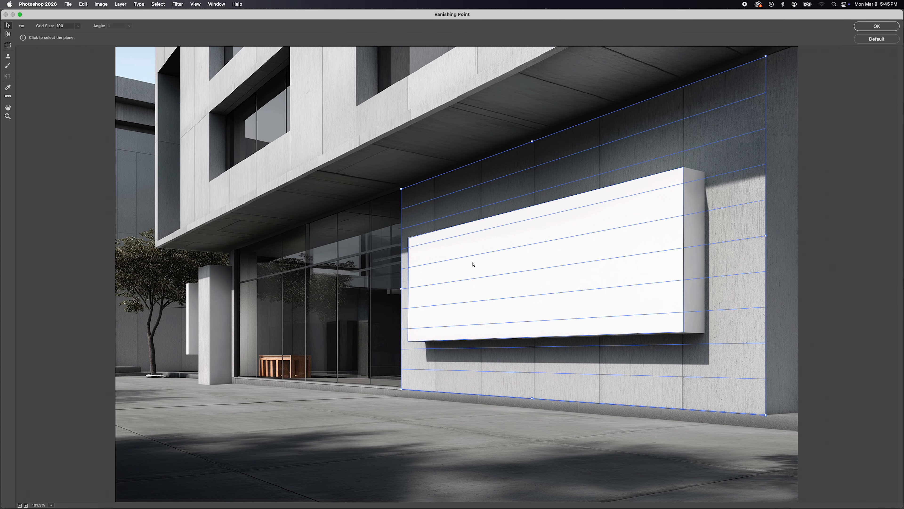
left_click(473, 264, "alt")
left_click(473, 264, "alt")
left_click(474, 264, "alt")
left_click(473, 264, "alt")
left_click(473, 264, "alt")
left_click(281, 229)
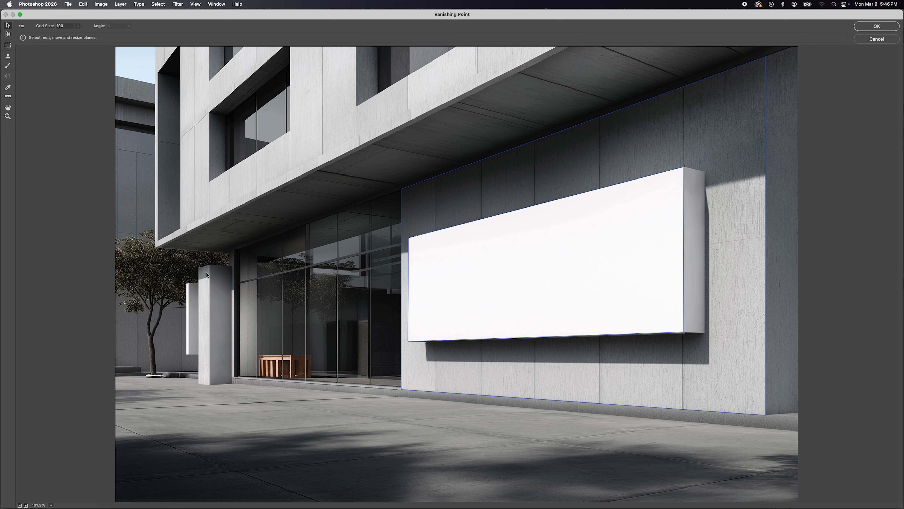
- Define a perspective plane on the four corners of the shaded right face of the concrete pillar beside the tree
key("z")
left_click_drag(181, 255, 267, 410)
key("space")
left_click_drag(275, 299, 329, 330)
key("v")
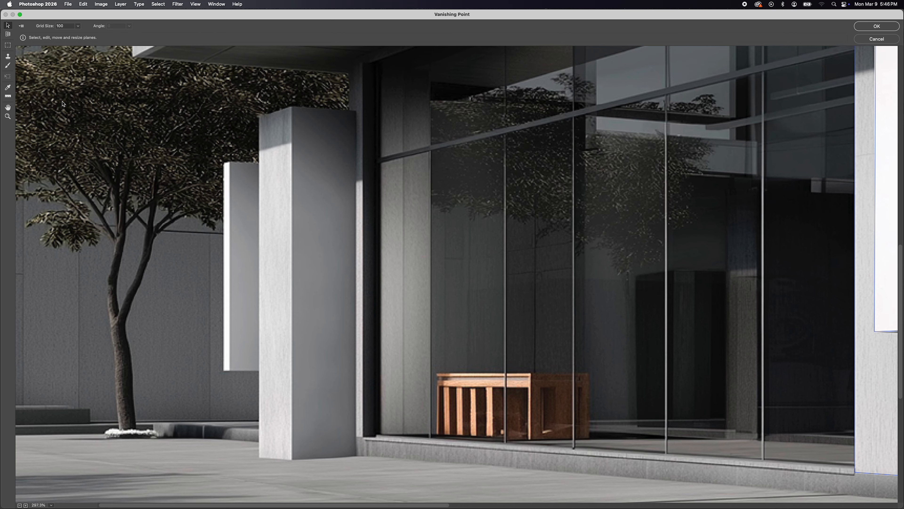
left_click(7, 34)
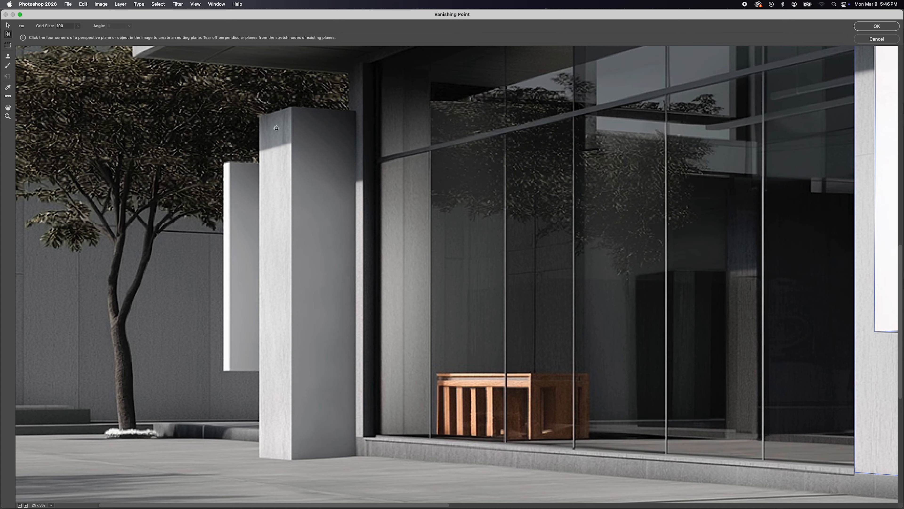
left_click(356, 111)
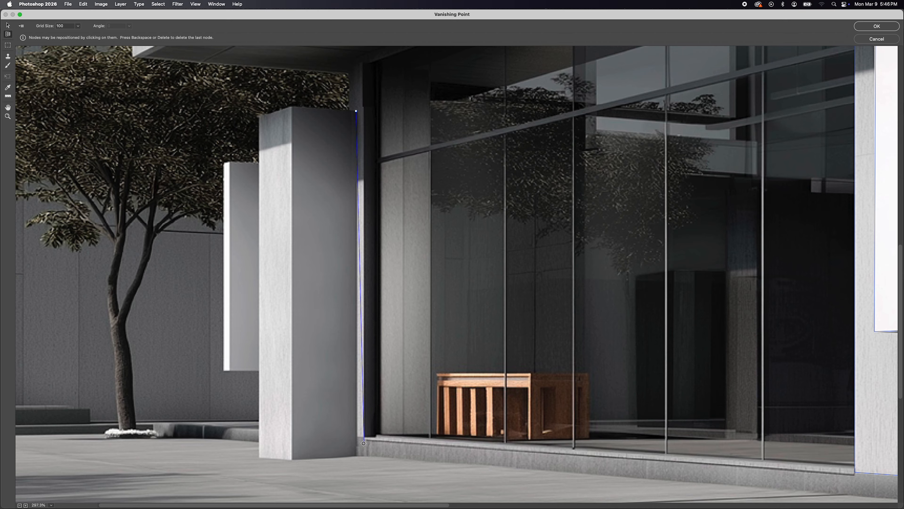
left_click(357, 455)
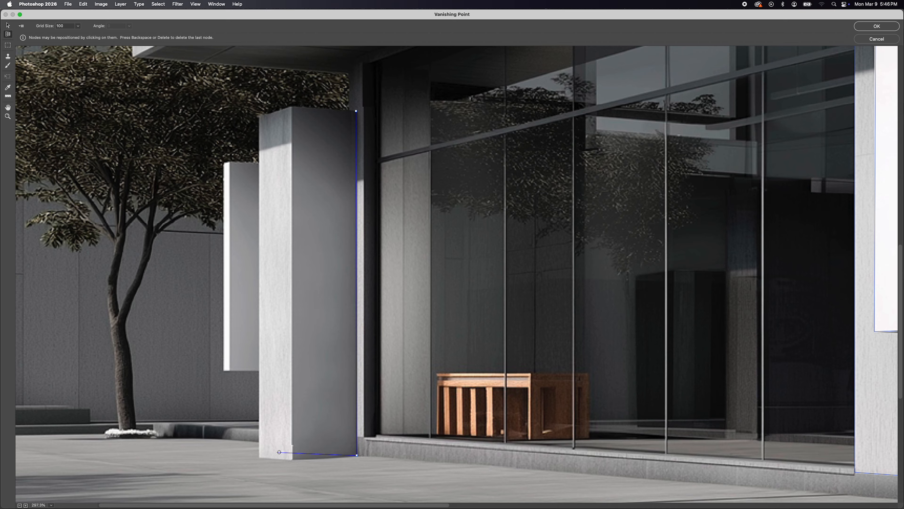
left_click(293, 460)
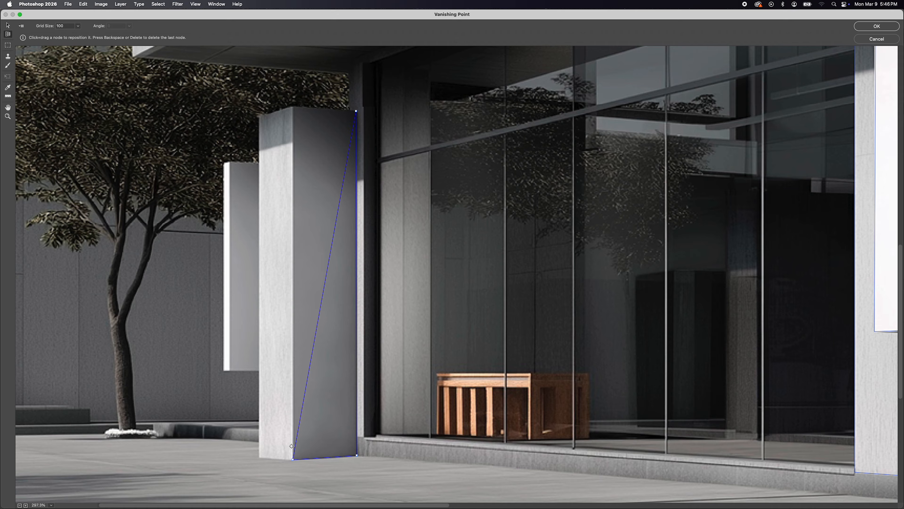
left_click(294, 106)
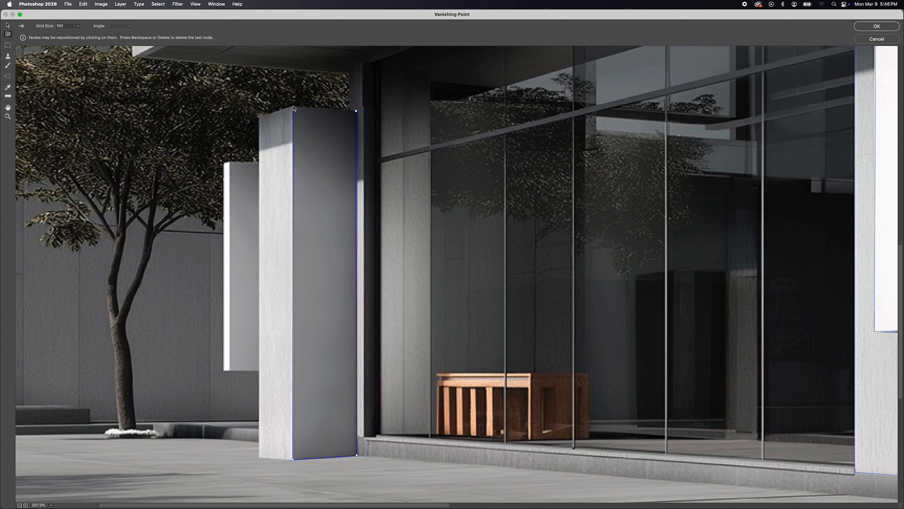
left_click(293, 107)
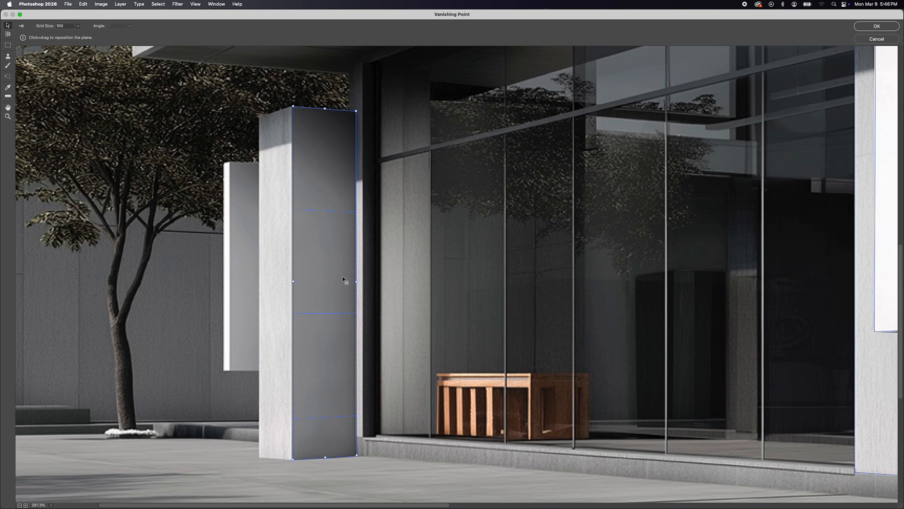
- Tear off a perpendicular plane from the pillar plane's left edge and stretch it over the pillar's light face
key("alt")
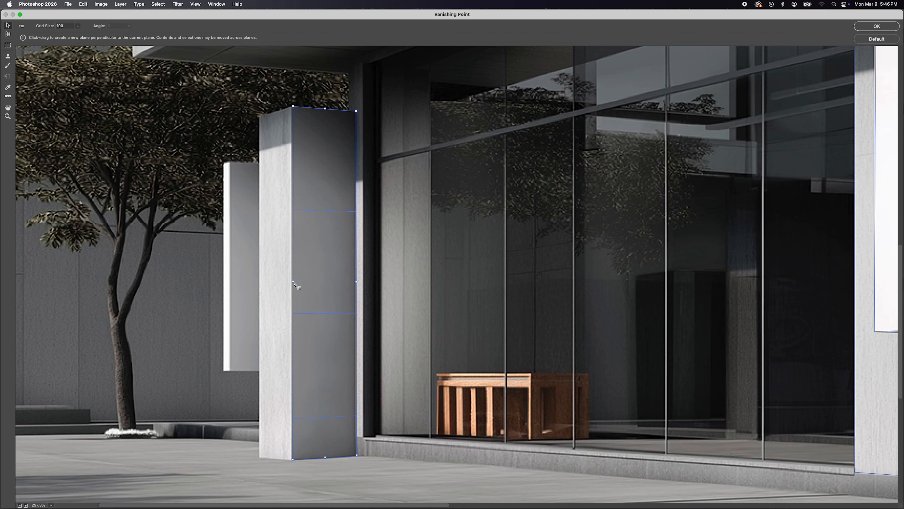
left_click_drag(293, 281, 260, 285)
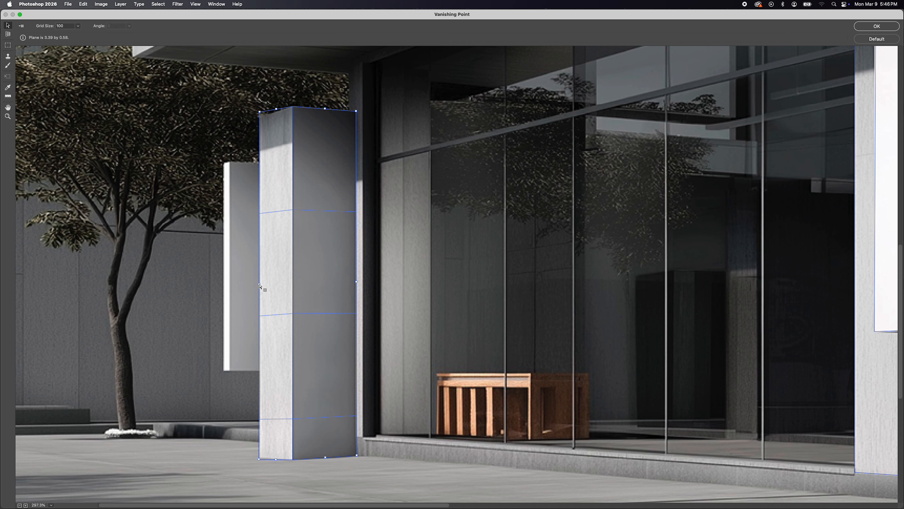
left_click_drag(259, 285, 259, 285)
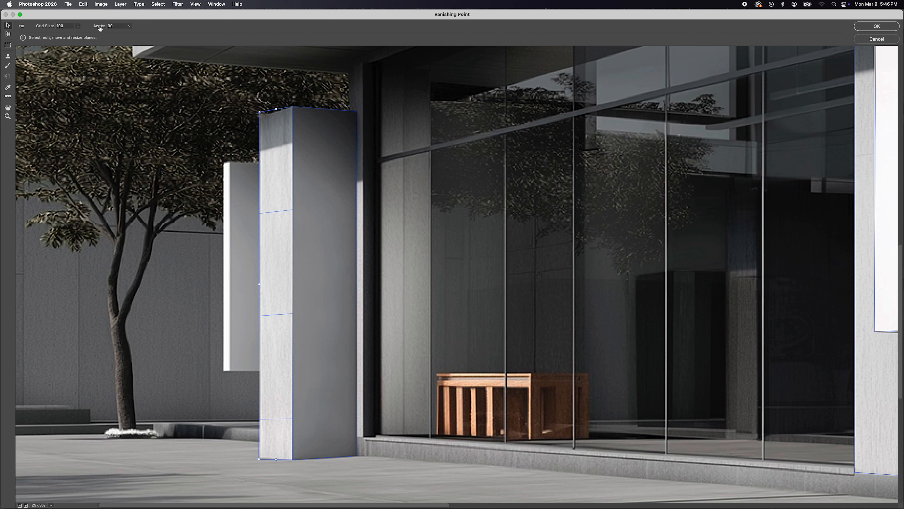
- Set the torn-off pillar plane's angle to 74.15 and widen it to the pillar's outer left edge
left_click_drag(101, 28, 96, 28)
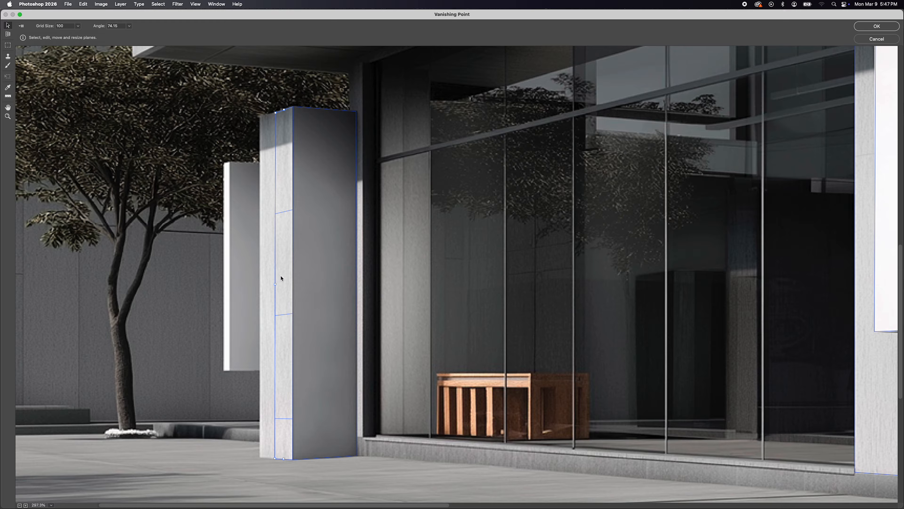
left_click_drag(276, 284, 261, 287)
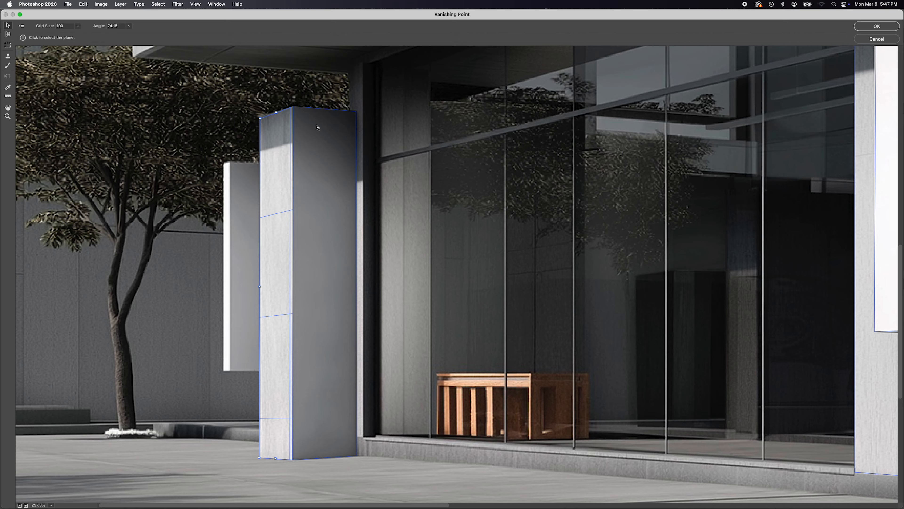
- Fit the whole photo in view and accept the Vanishing Point planes
key("super+0")
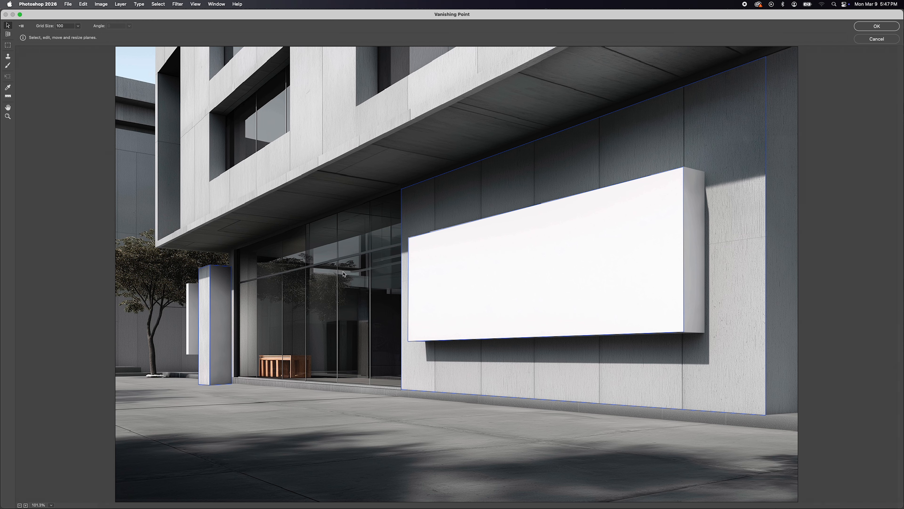
left_click(872, 26)
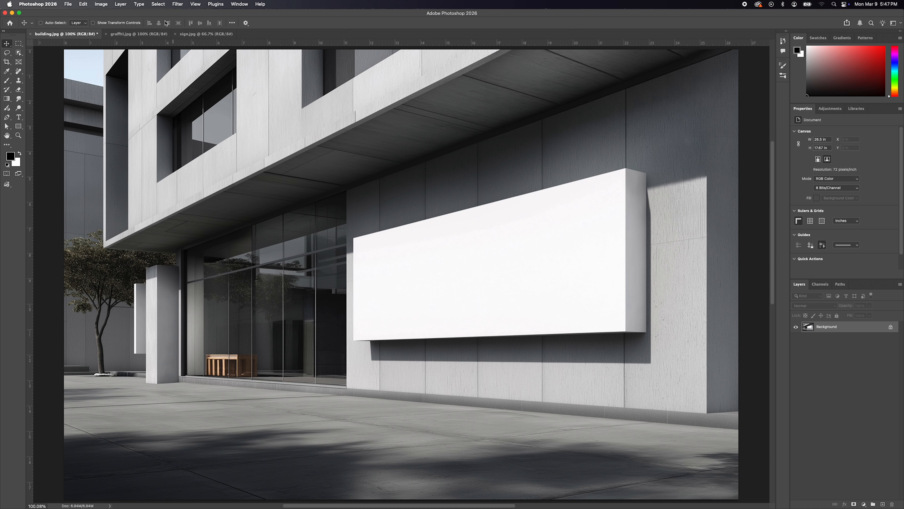
- Reopen Vanishing Point, check the saved sign, wall and pillar planes, and leave without changing them
left_click(158, 4)
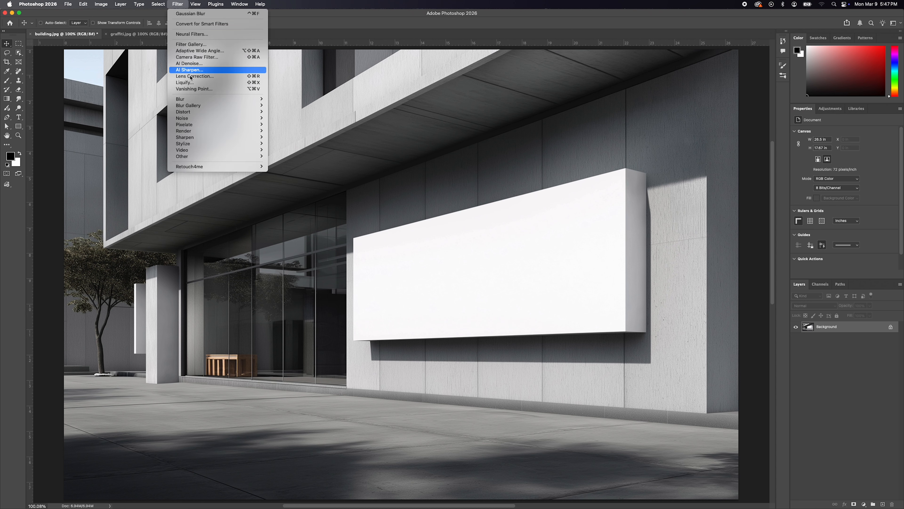
left_click(197, 89)
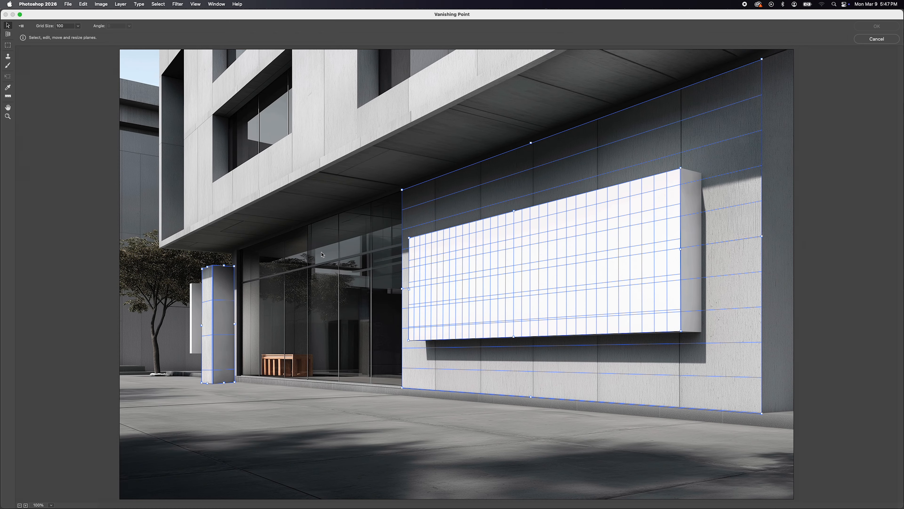
left_click(367, 254)
left_click(439, 263)
left_click(412, 219)
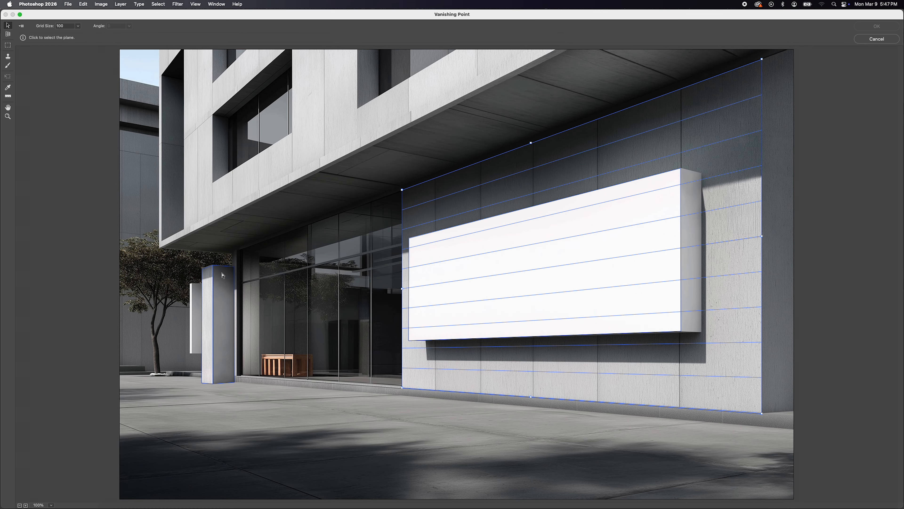
left_click(220, 282)
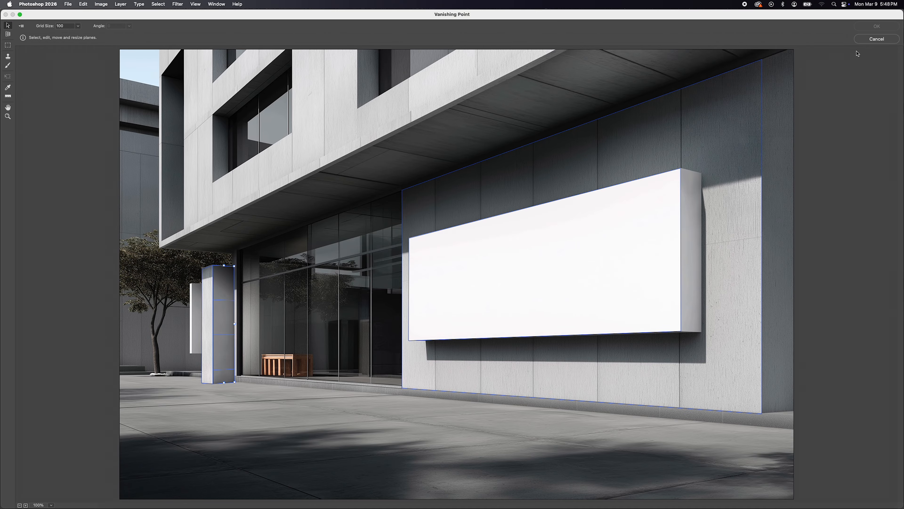
left_click(880, 39)
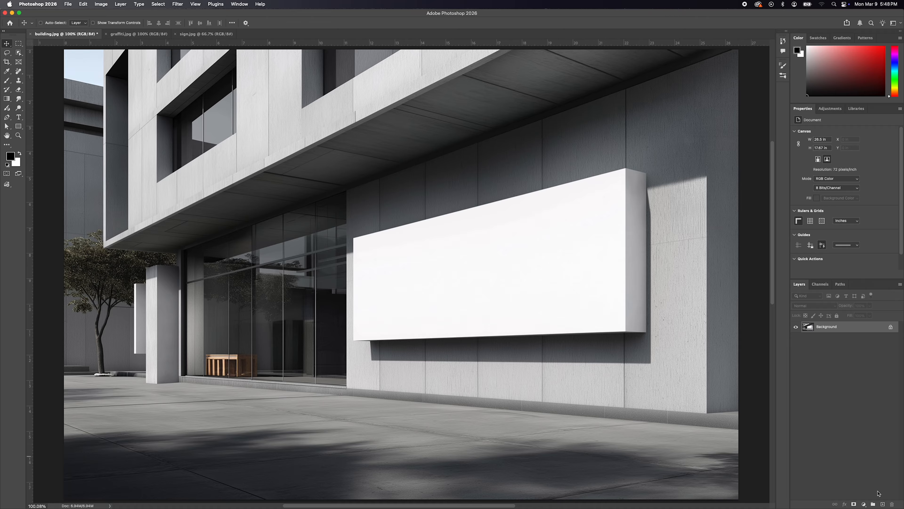
- Create a new layer above the background and name it Sign
left_click(883, 504)
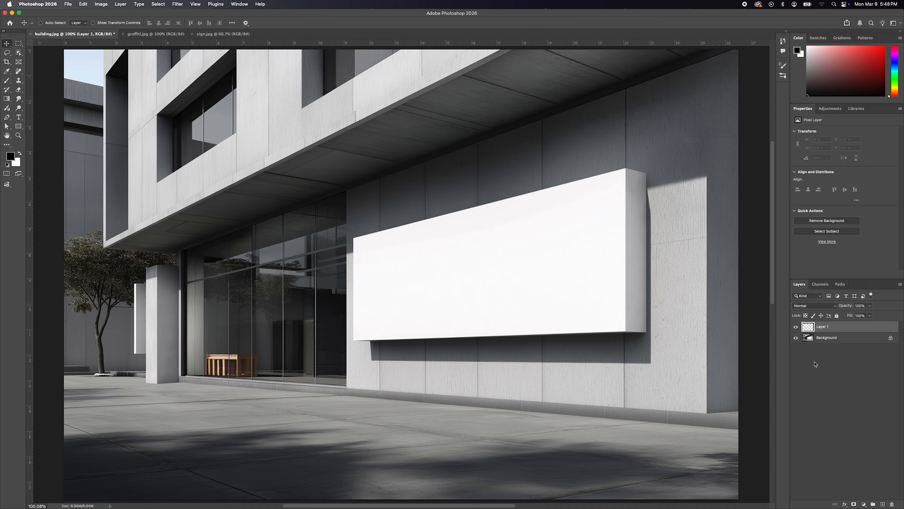
double_click(823, 327)
type("Sign")
key("Return")
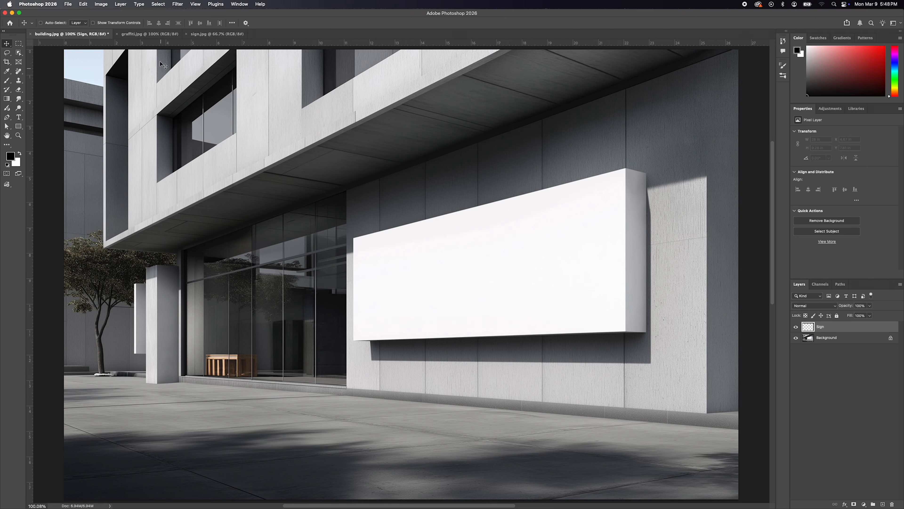
- Copy the entire sign.jpg artwork and return to the building.jpg document
left_click(198, 34)
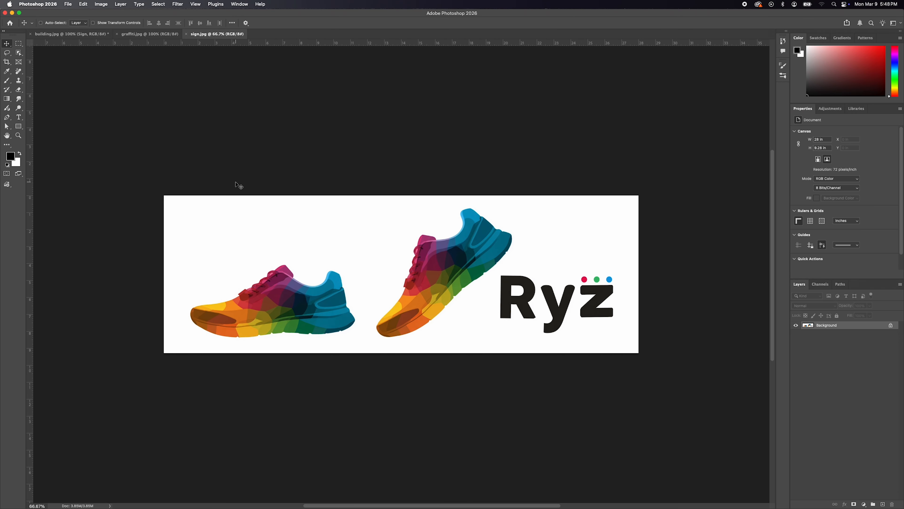
key("super+a")
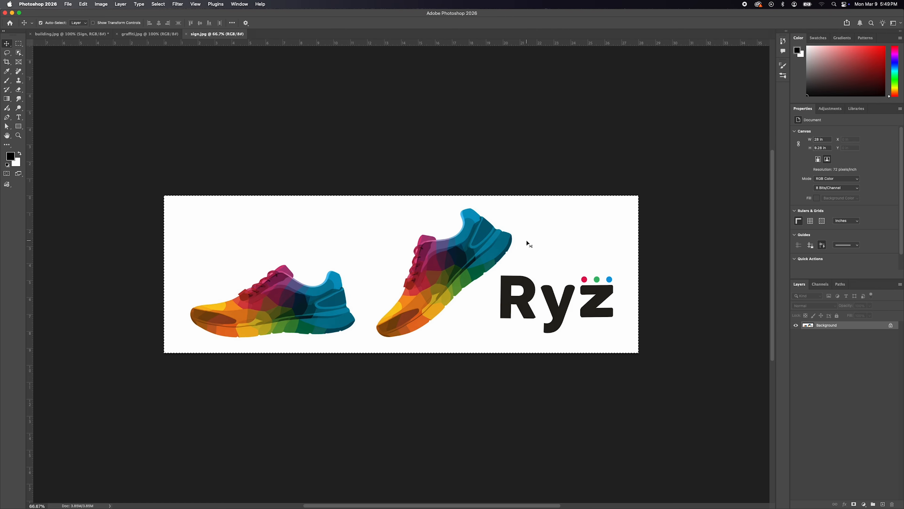
key("super+c")
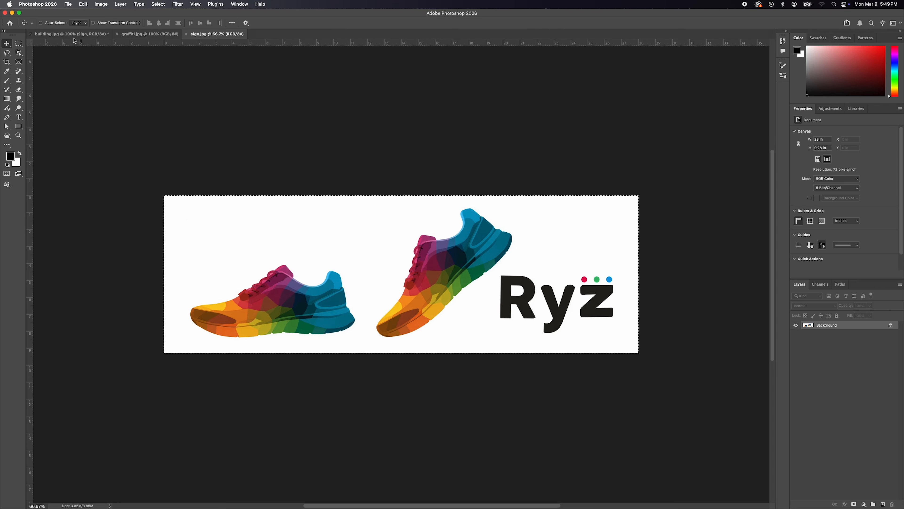
left_click(68, 36)
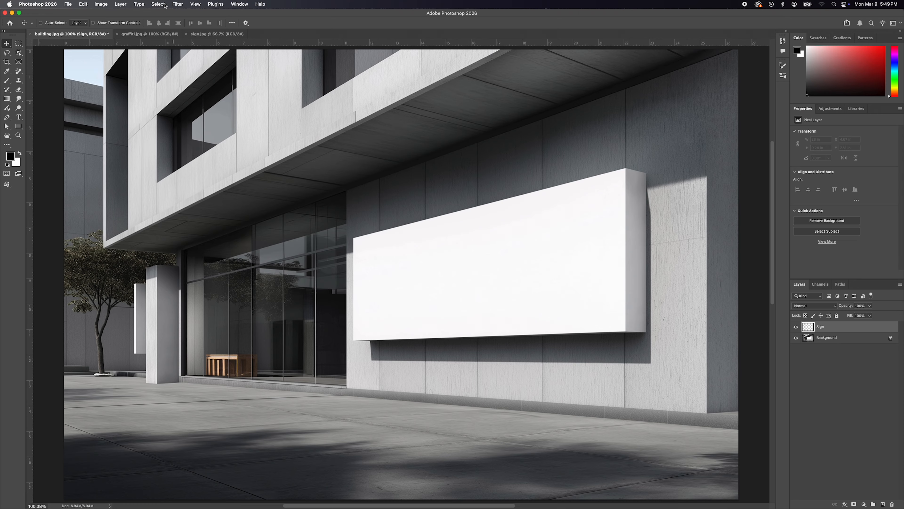
- Open Vanishing Point on the Sign layer, extend the sign plane's left edge over the glass windows, and deselect the plane
left_click(178, 4)
left_click(198, 90)
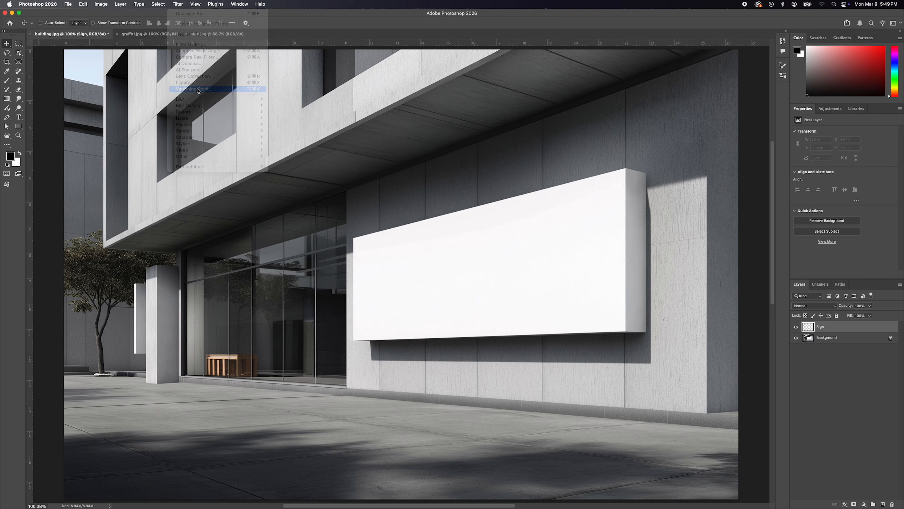
left_click(355, 181)
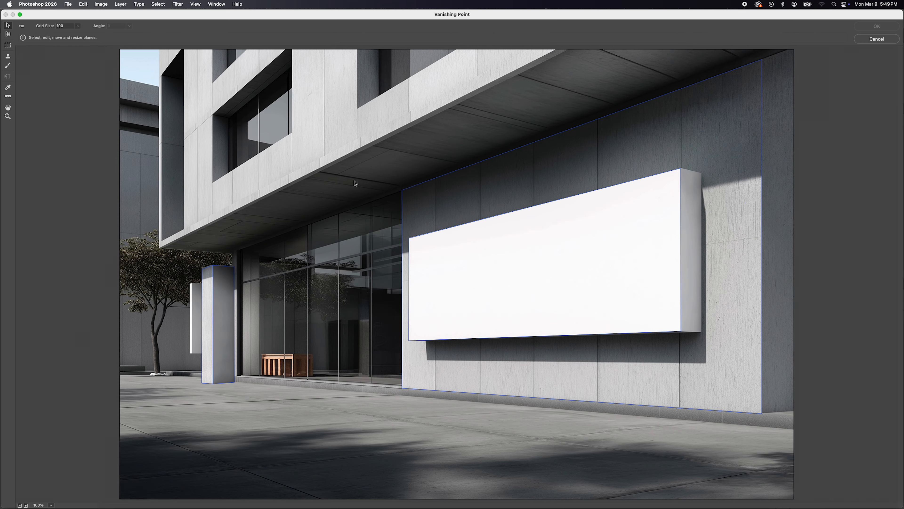
left_click(414, 203)
left_click(391, 212)
left_click(429, 265)
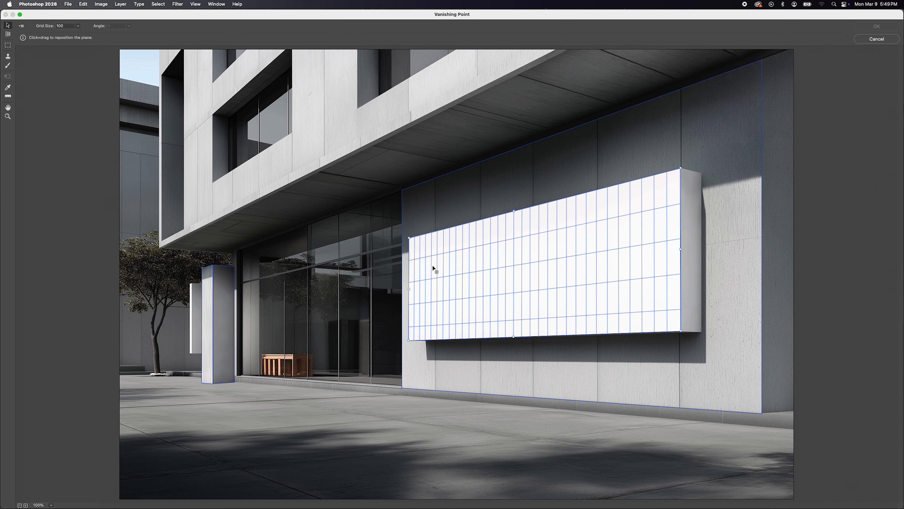
left_click_drag(411, 292, 356, 293)
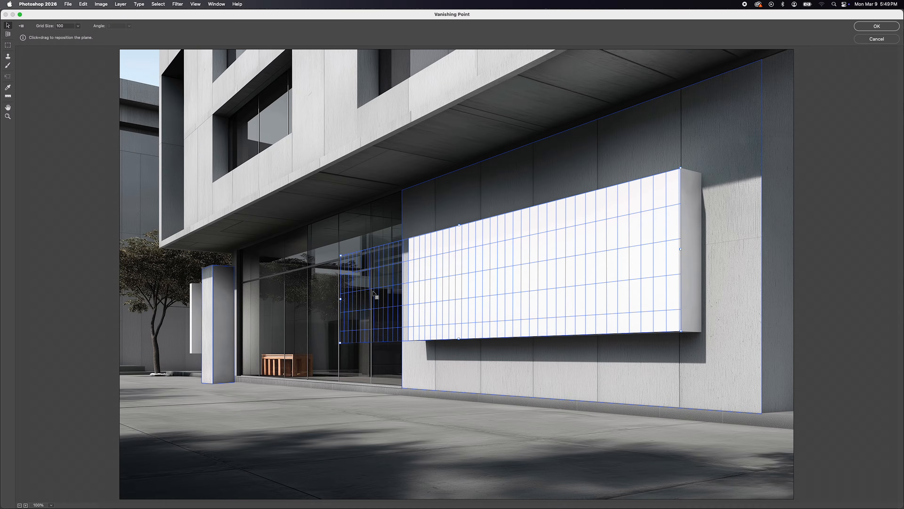
left_click(369, 230)
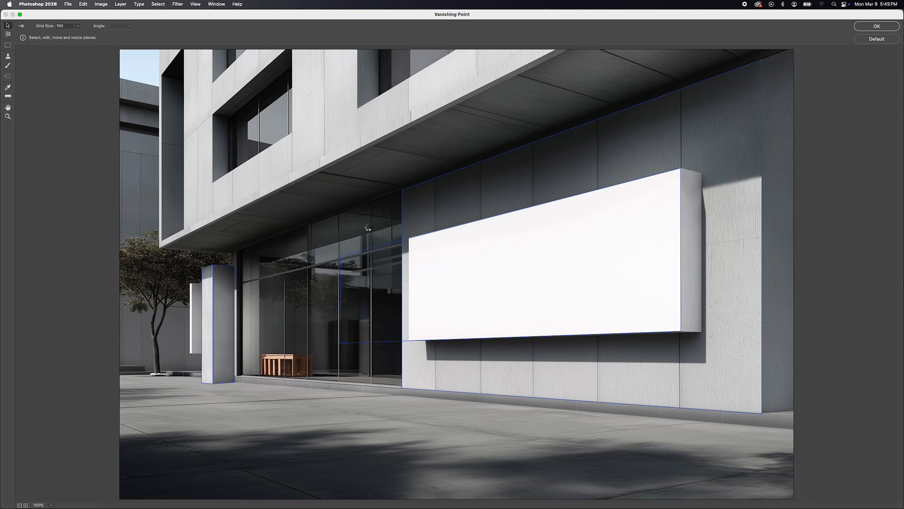
- Paste the shoe sign artwork into Vanishing Point and scale the floating selection down to roughly a third of its width
key("super+v")
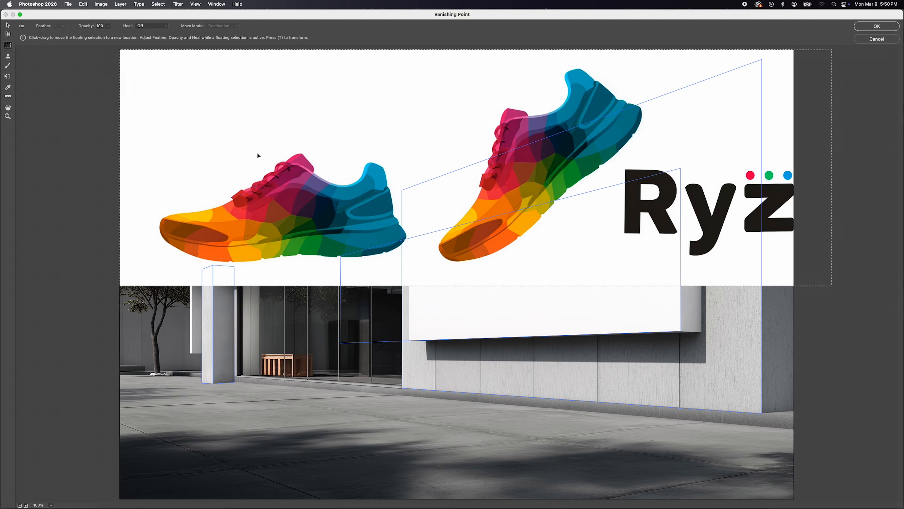
left_click_drag(257, 155, 274, 181)
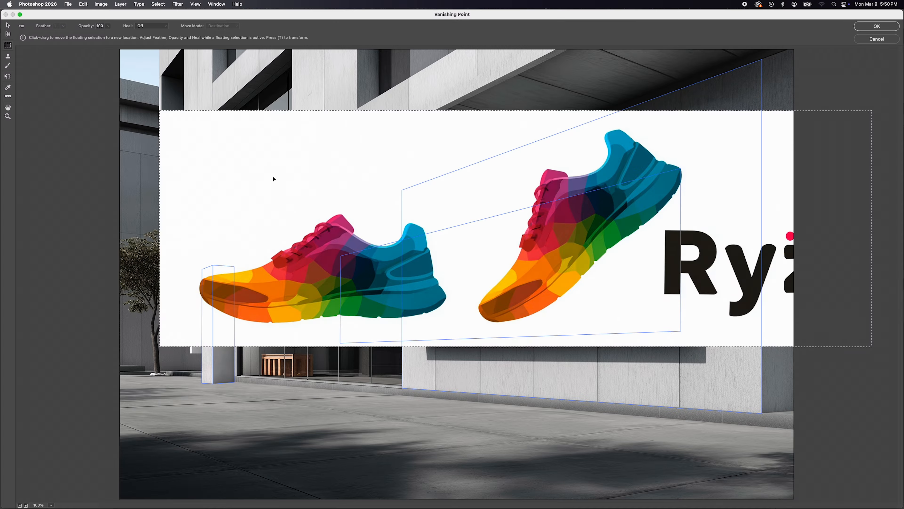
key("alt")
left_click_drag(368, 162, 277, 144)
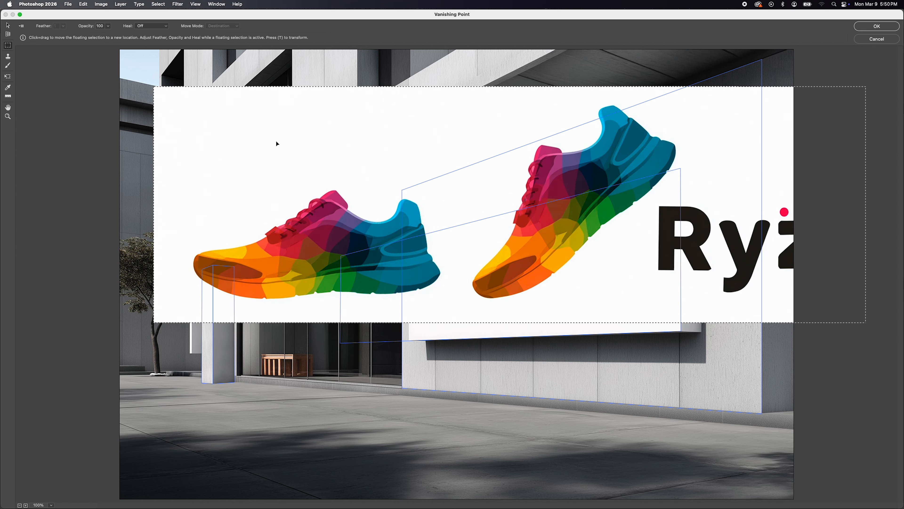
key("t")
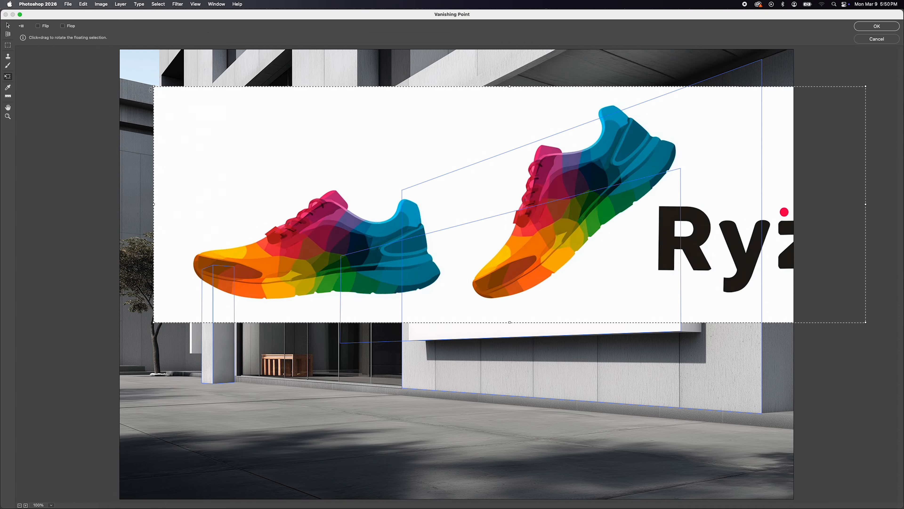
left_click_drag(151, 90, 638, 252)
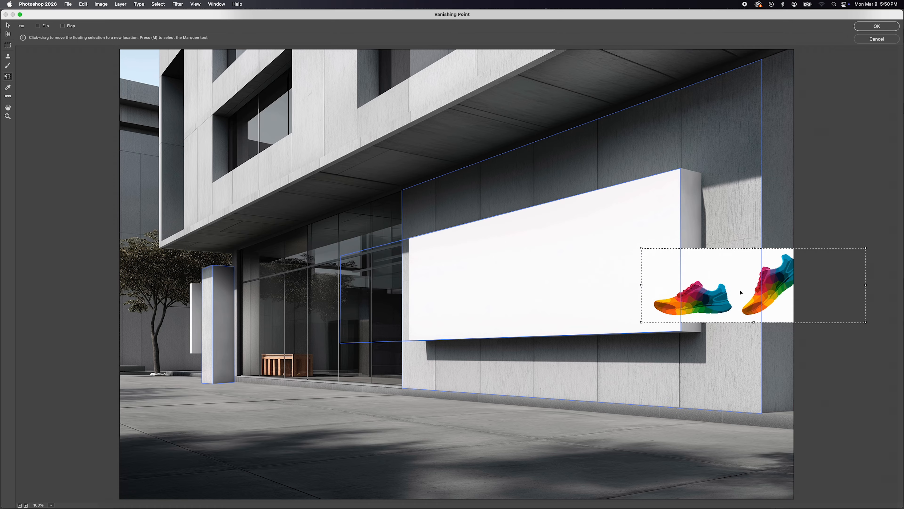
- Move the shoe artwork onto the sign plane, fit it to the sign face, apply the filter, and deselect the layer
left_click_drag(738, 282, 418, 339)
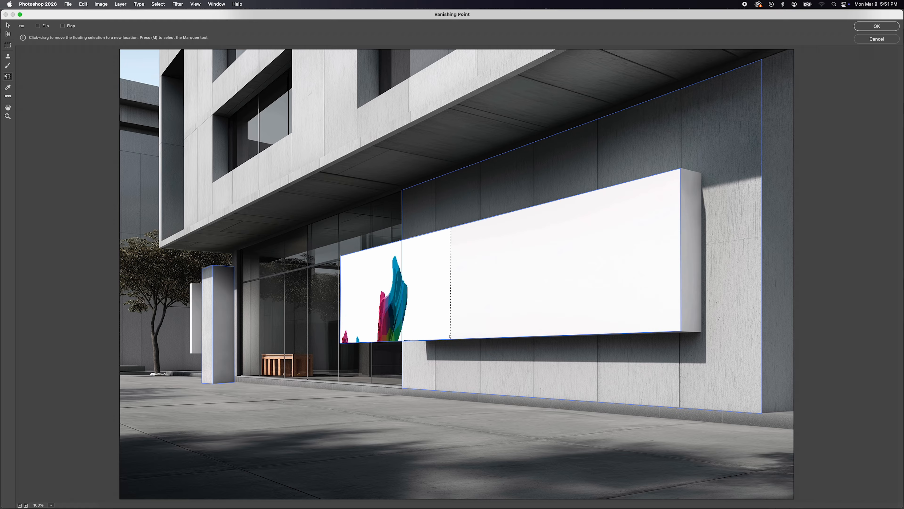
mouse_move(378, 279)
left_mouse_down()
mouse_move(380, 300)
mouse_move(383, 293)
left_mouse_up()
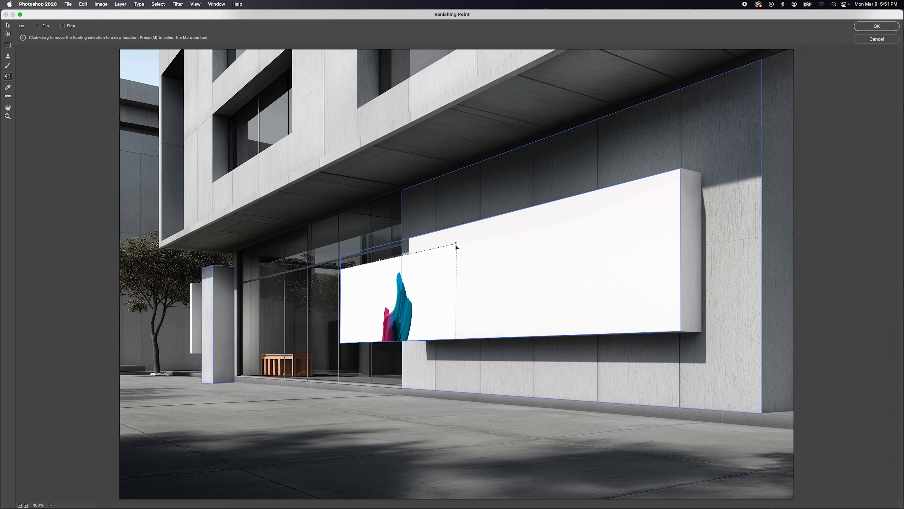
mouse_move(456, 243)
left_mouse_down()
mouse_move(405, 280)
mouse_move(398, 307)
mouse_move(407, 277)
mouse_move(439, 239)
left_mouse_up()
mouse_move(373, 282)
left_mouse_down()
mouse_move(450, 219)
mouse_move(428, 278)
mouse_move(369, 284)
mouse_move(371, 272)
mouse_move(409, 261)
mouse_move(454, 271)
mouse_move(477, 217)
mouse_move(453, 214)
mouse_move(406, 275)
mouse_move(375, 283)
mouse_move(387, 280)
left_mouse_up()
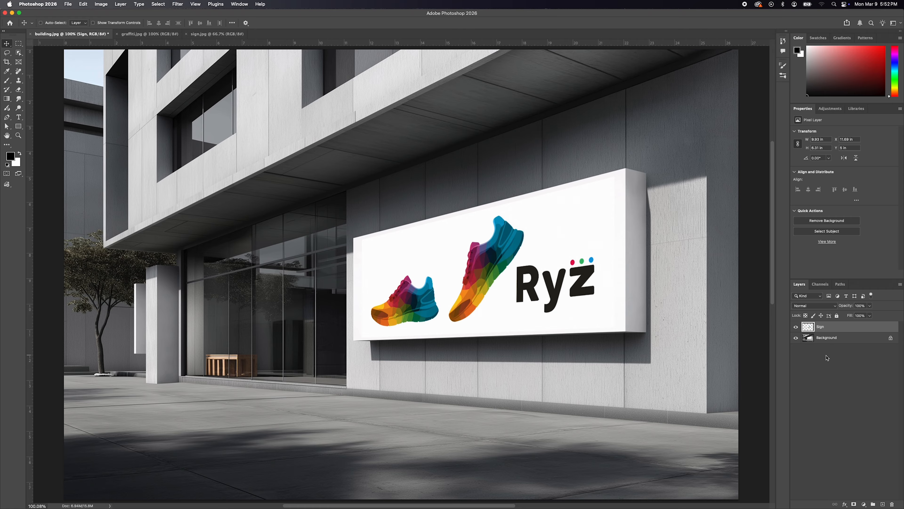
left_click(840, 360)
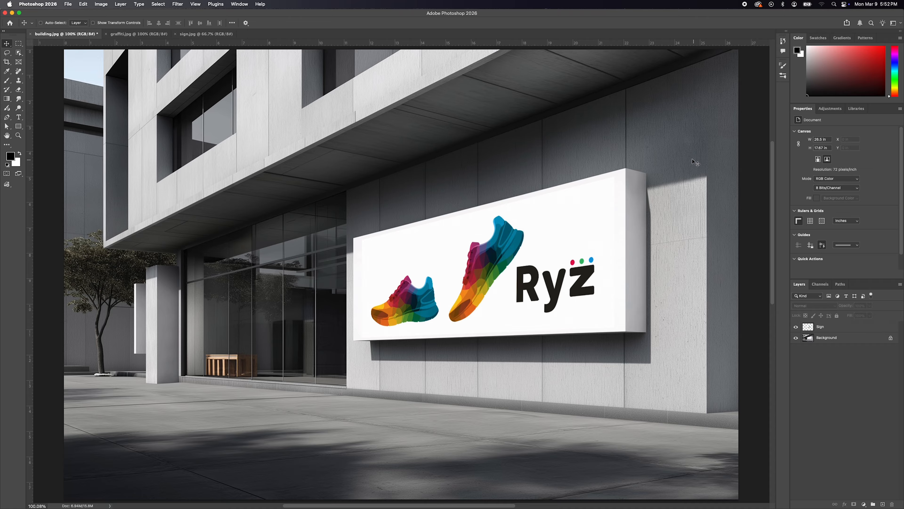
- Copy the entire graffiti.jpg image and return to the building.jpg document
left_click(131, 37)
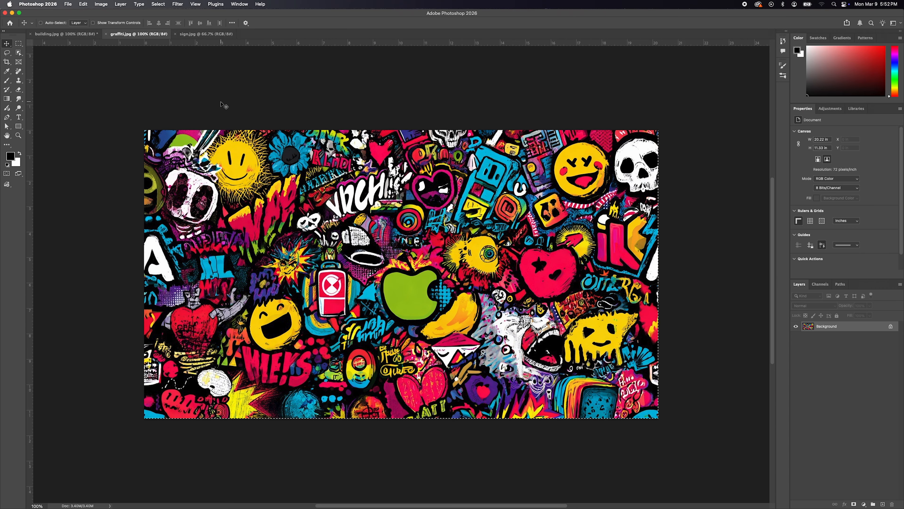
key("super+c")
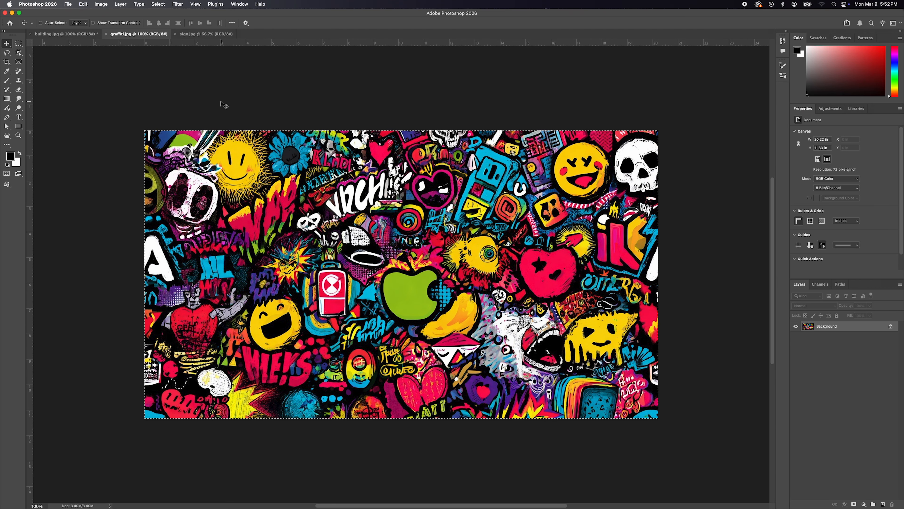
left_click(68, 35)
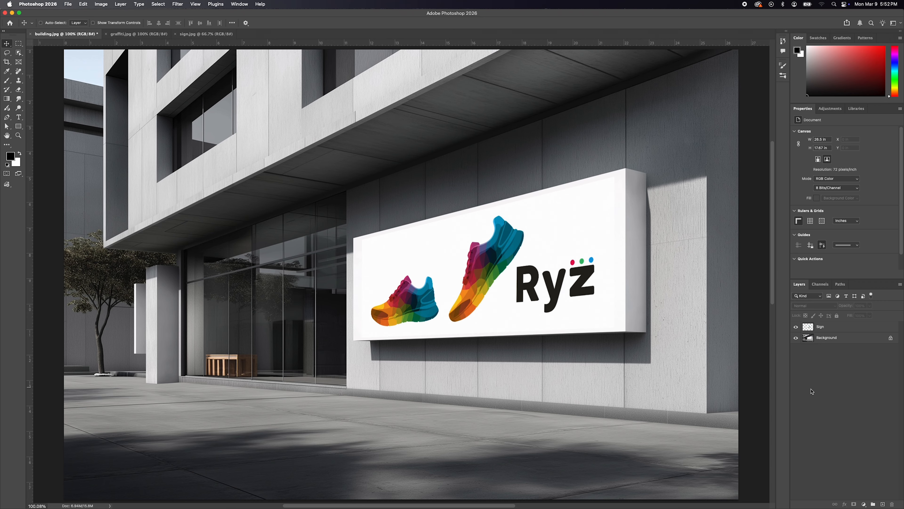
- Create a new layer above the Sign layer and name it Wall
left_click(883, 504)
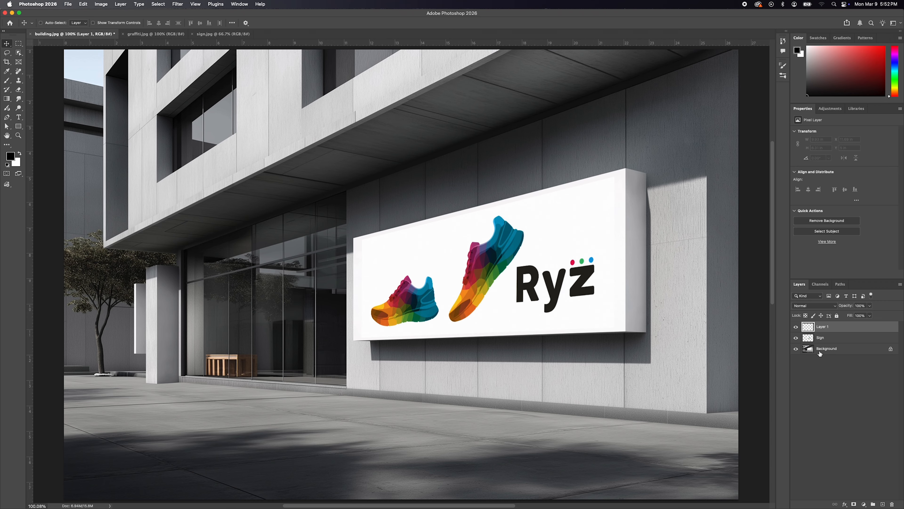
double_click(822, 328)
type("Wall")
key("Return")
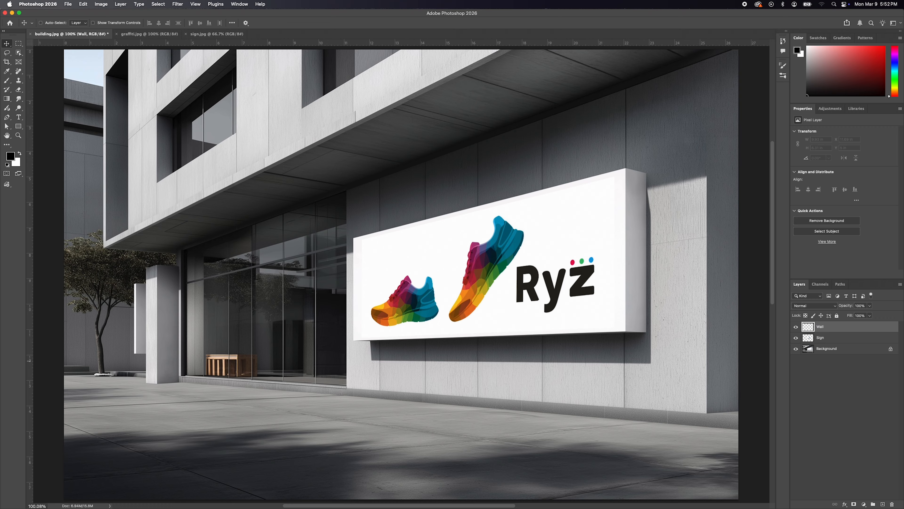
- Open Vanishing Point on the Wall layer and paste the copied graffiti image
left_click(179, 4)
left_click(194, 89)
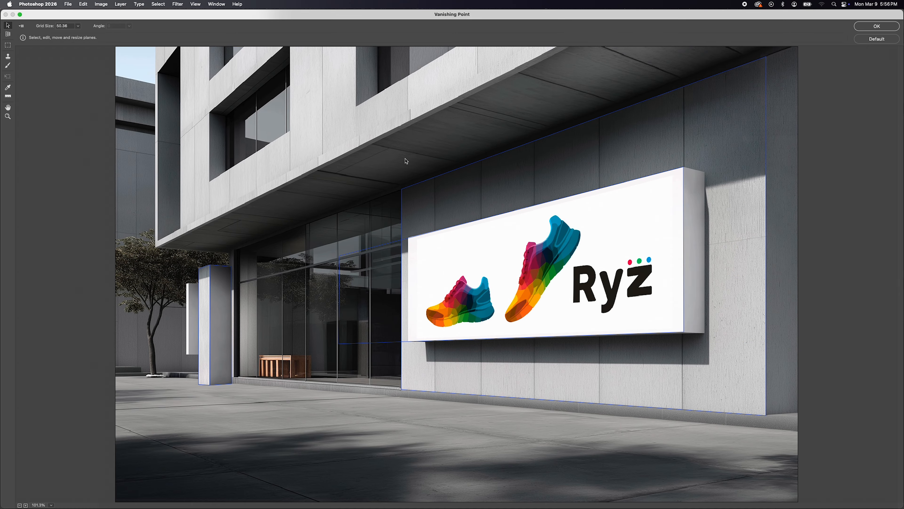
key("super+v")
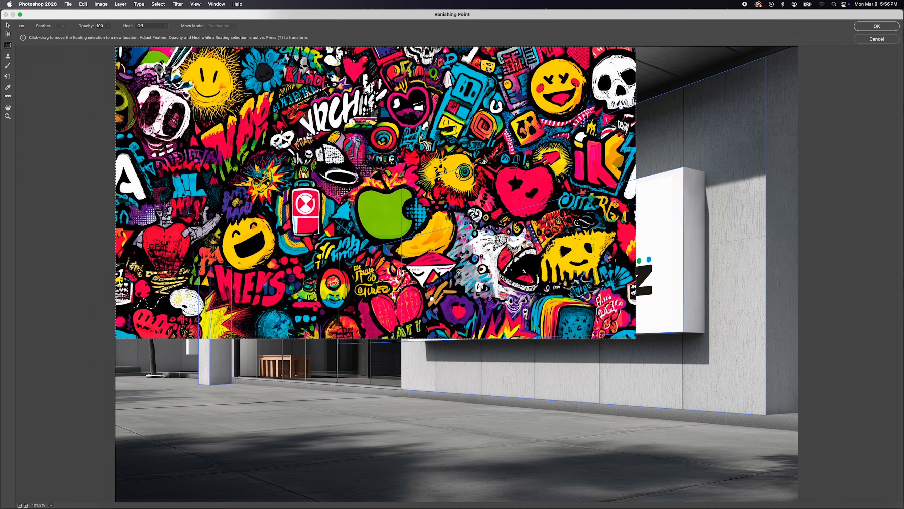
key("alt")
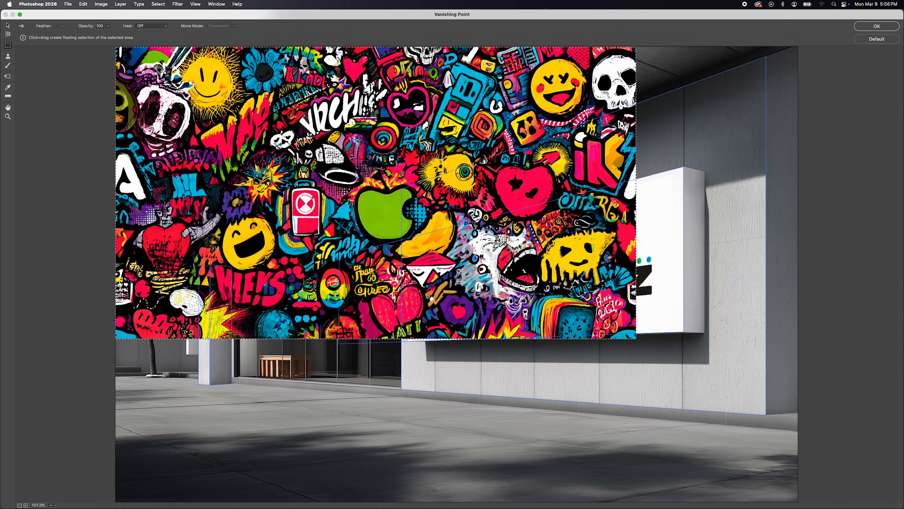
- Scale down the pasted graffiti, move it onto the wall plane, fit it to the entire wall, and apply the filter
key("t")
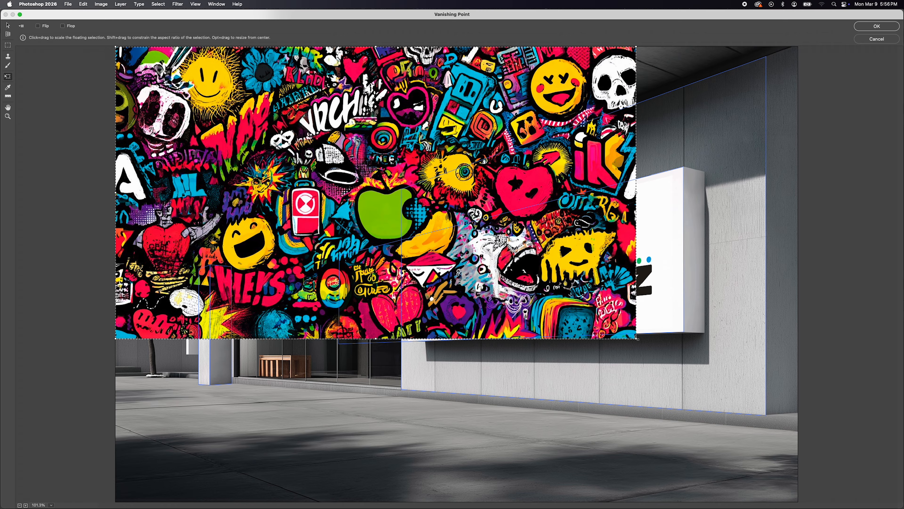
left_click_drag(637, 339, 301, 159)
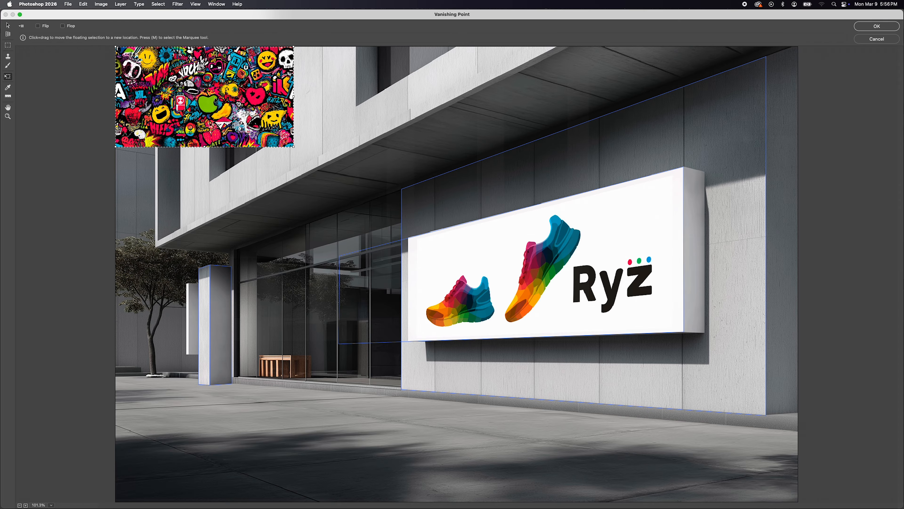
left_click_drag(214, 99, 491, 131)
left_click_drag(499, 161, 605, 185)
left_click_drag(662, 121, 723, 362)
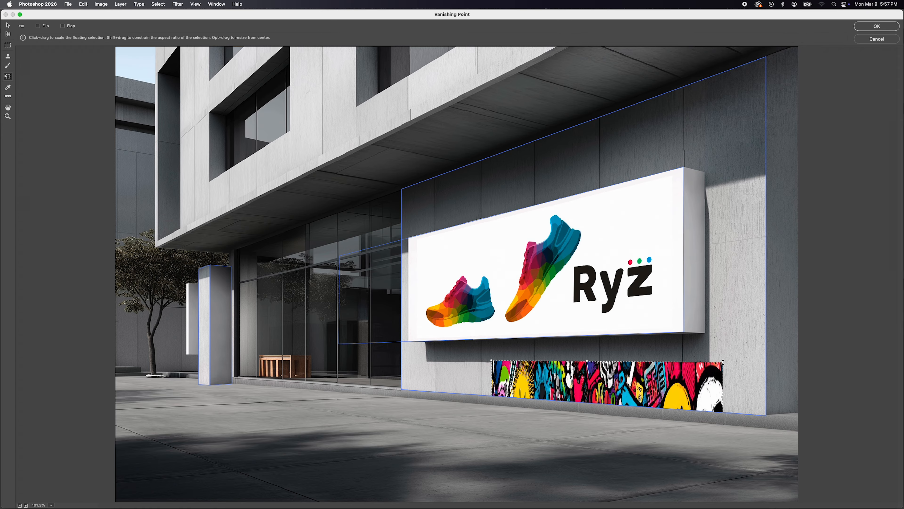
left_click_drag(666, 385, 653, 279)
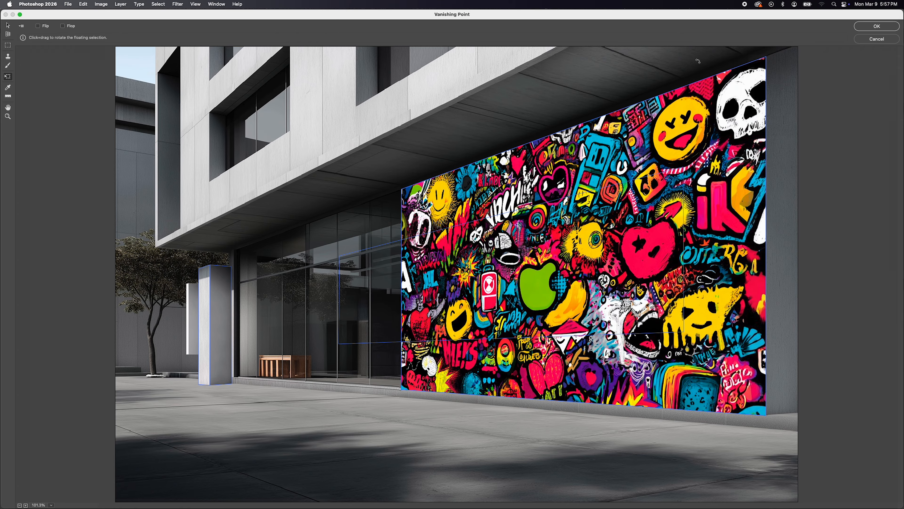
left_click(877, 27)
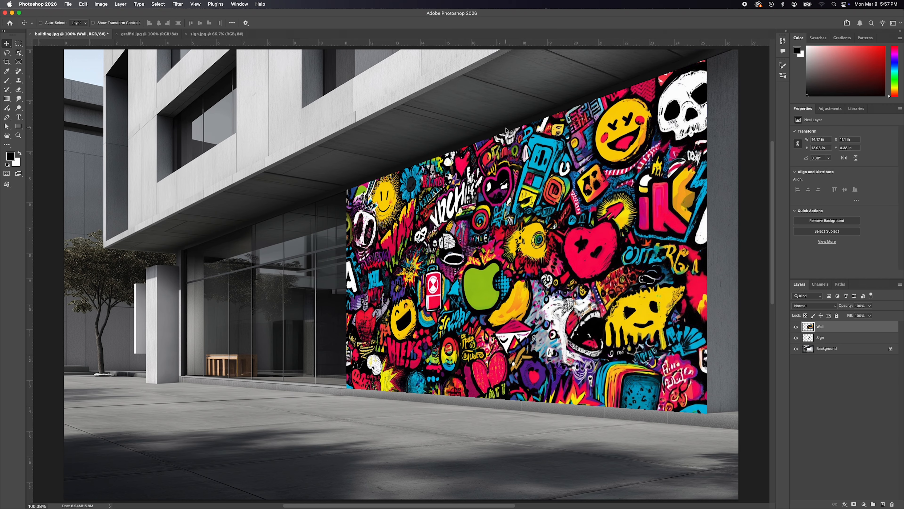
- Move the Sign layer above the Wall layer and deselect the layers
left_click(821, 339)
left_click_drag(820, 341, 818, 324)
left_click(839, 386)
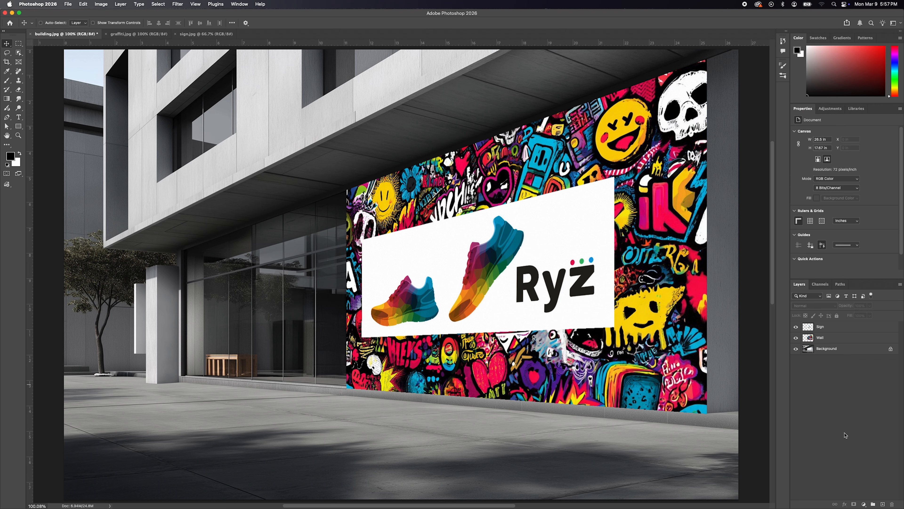
- Create a new layer above the Sign layer and name it Column
left_click(883, 504)
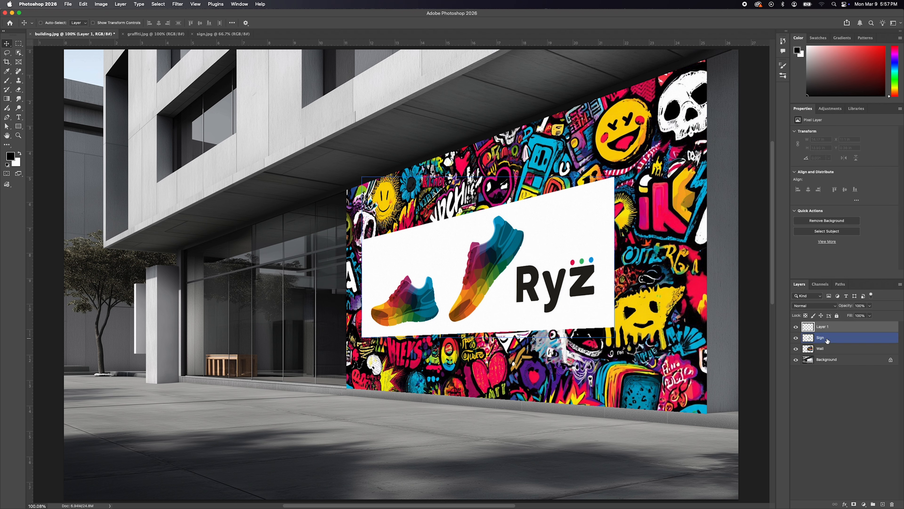
double_click(823, 327)
type("Co")
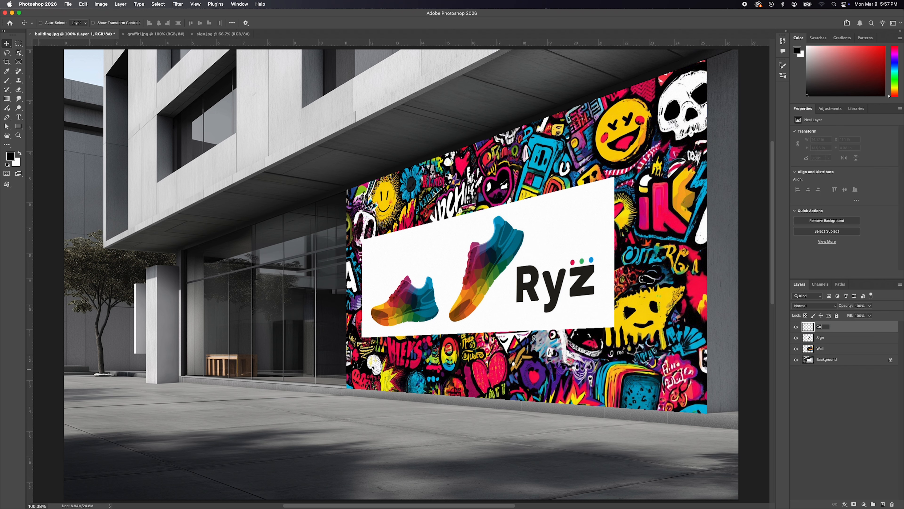
type("lumn")
key("Return")
left_click(436, 206)
- Open Vanishing Point on the Column layer and paste the copied graffiti image
left_click(177, 4)
left_click(199, 87)
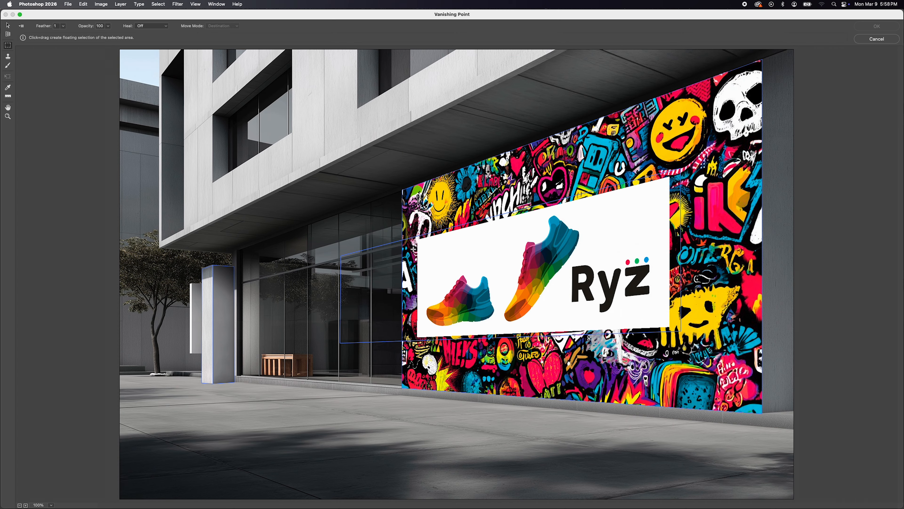
key("super+v")
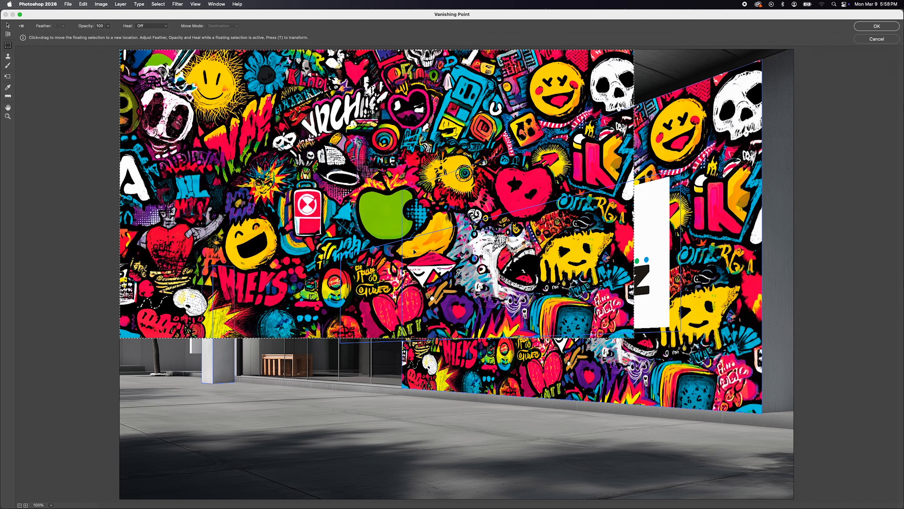
key("alt")
- Scale down the pasted graffiti, position it on the pillar planes, apply the filter, and deselect the layer
key("t")
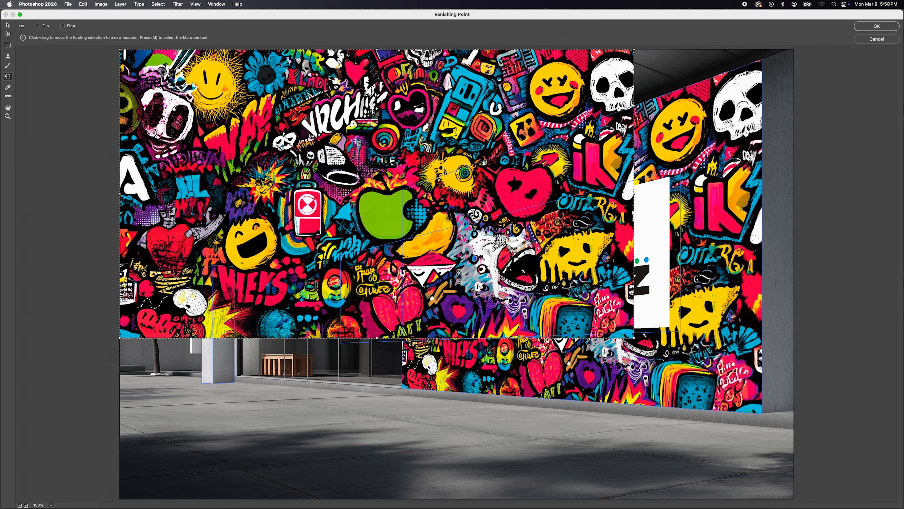
left_click_drag(634, 337, 322, 163)
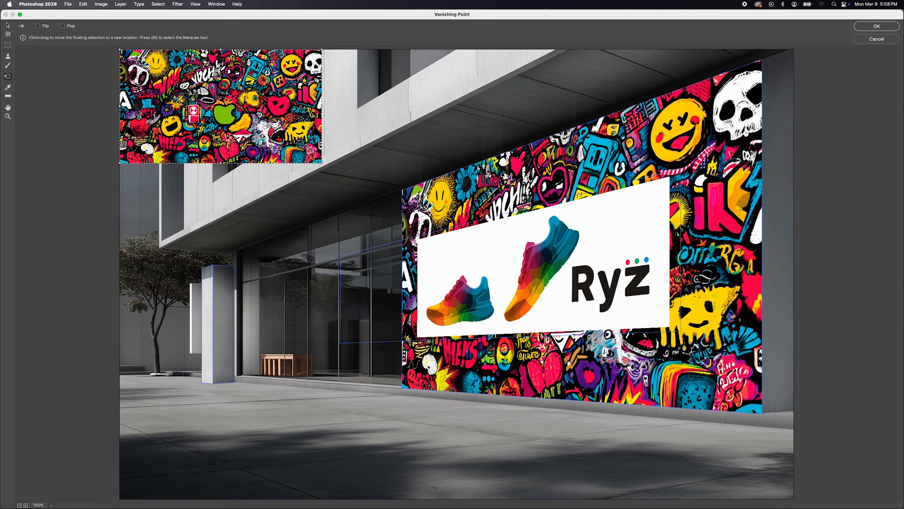
left_click_drag(220, 107, 217, 336)
left_click_drag(219, 300, 265, 300)
left_click(874, 28)
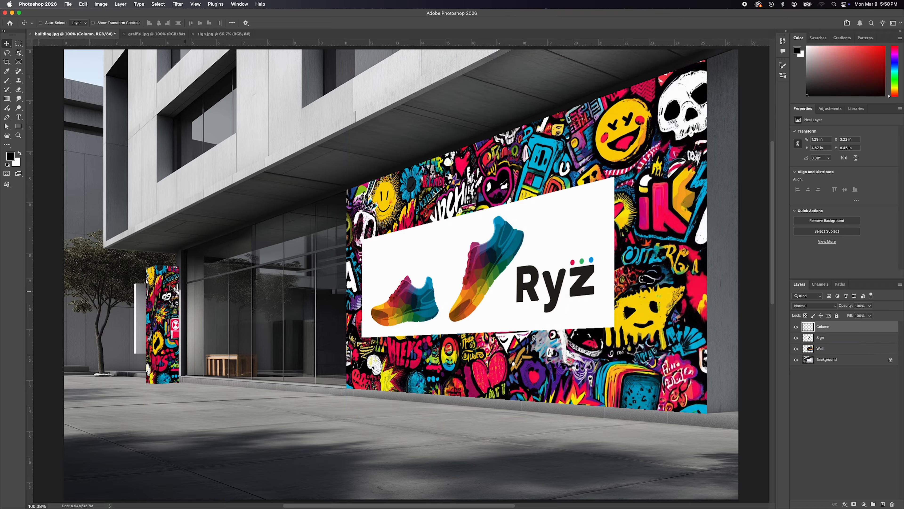
left_click(849, 388)
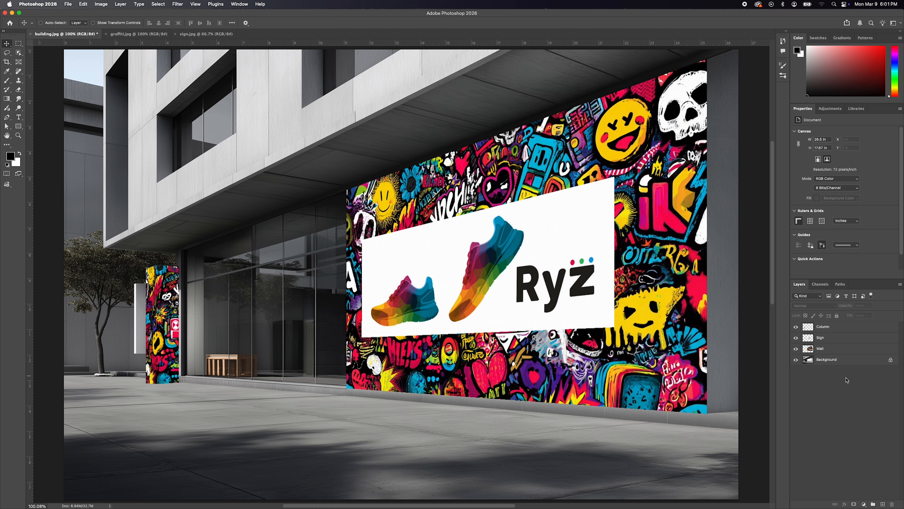
- Show only the Background layer, make it active, and choose an object selection tool for isolating the sign box
left_click(797, 329)
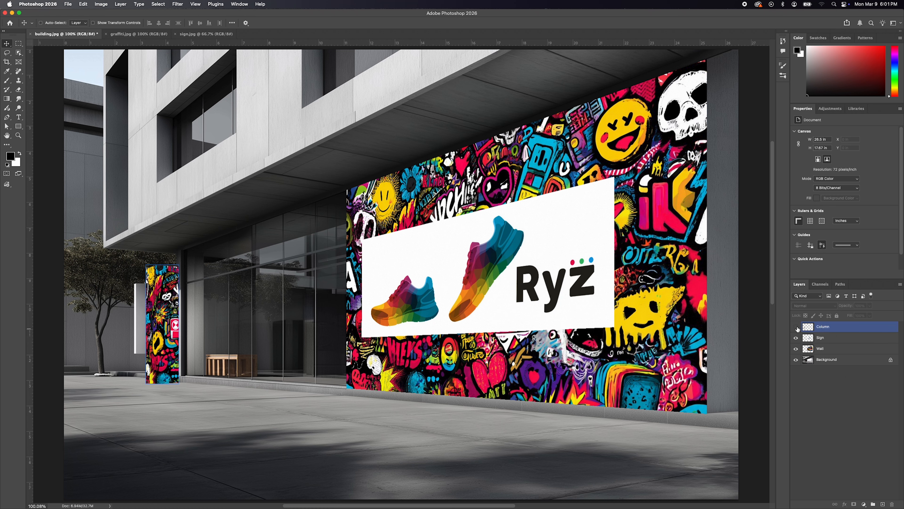
left_click(796, 359, "alt")
left_click(840, 361)
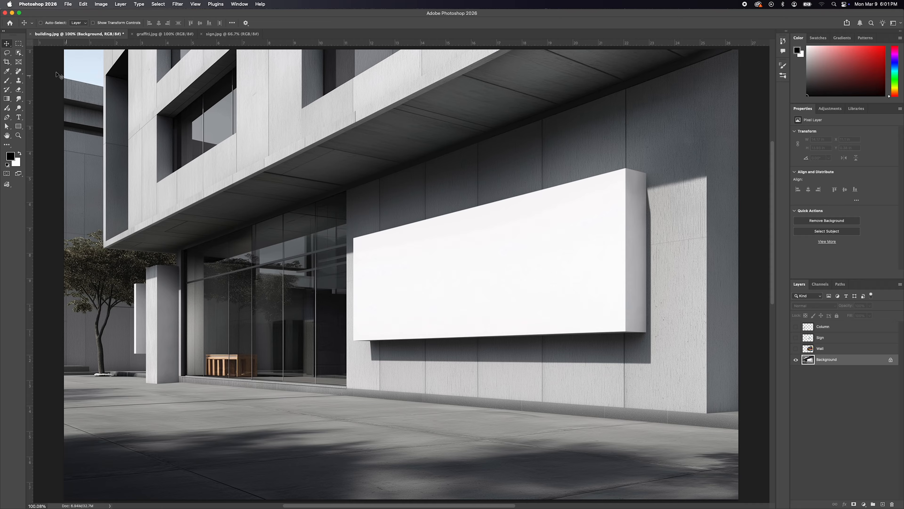
left_click(18, 54)
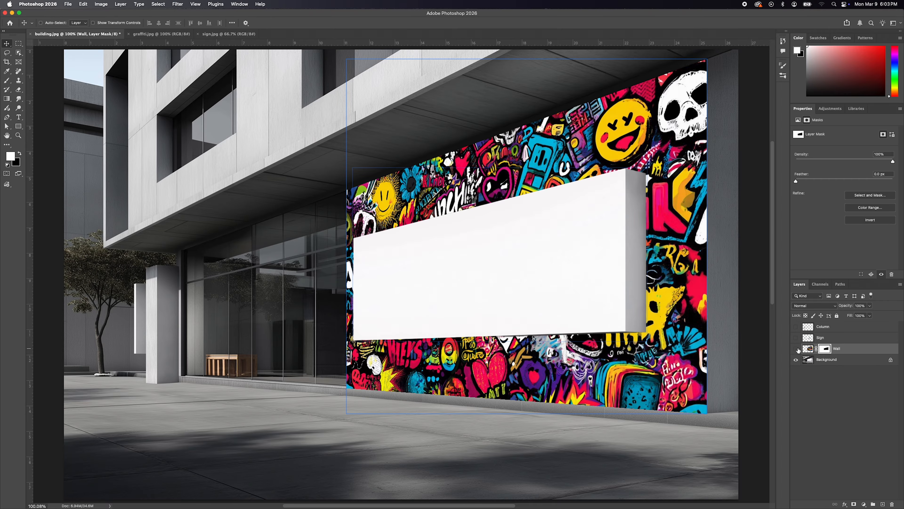
- Compare the graffiti with the bare wall underneath and set the Wall layer's blend mode to Multiply
key("super+comma")
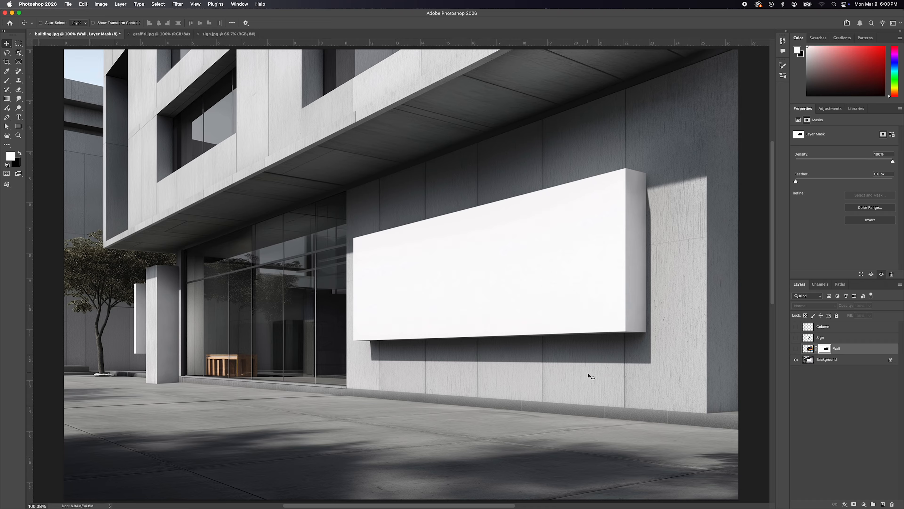
left_click(796, 348)
left_click(849, 350)
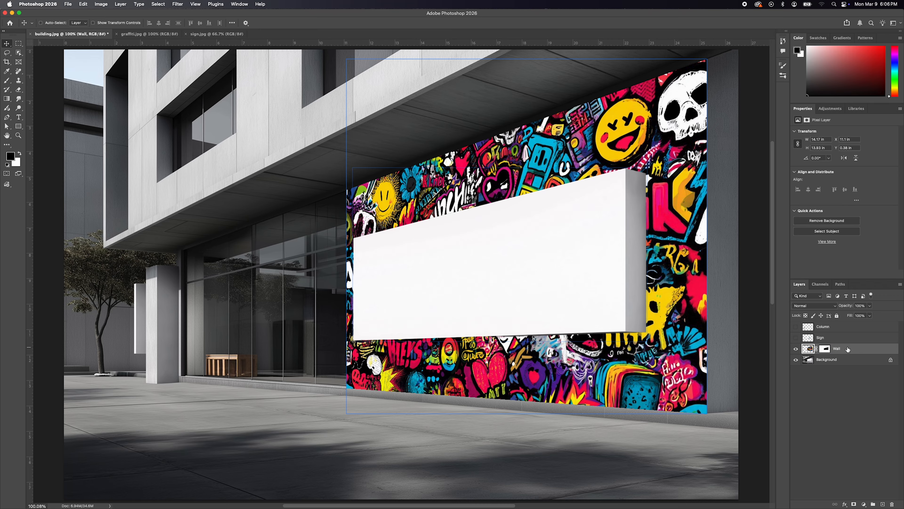
left_click(818, 306)
left_click(810, 333)
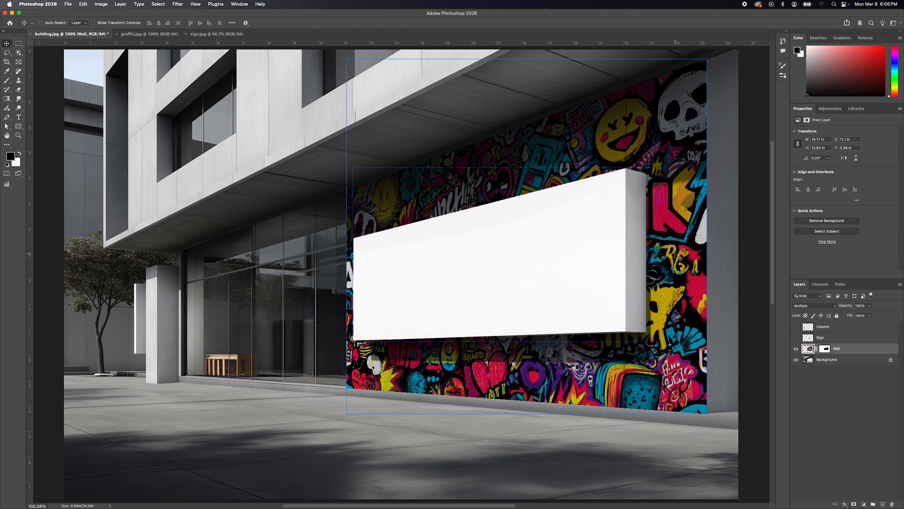
- In the Wall layer's Blend If options, split the Underlying Layer highlight slider to 158 / 255 and apply it
double_click(889, 349)
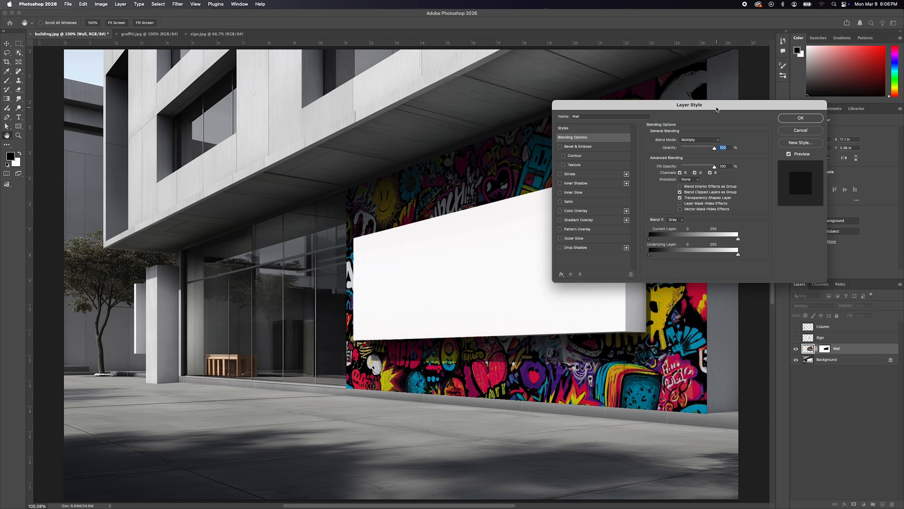
left_click_drag(717, 109, 728, 129)
key("alt")
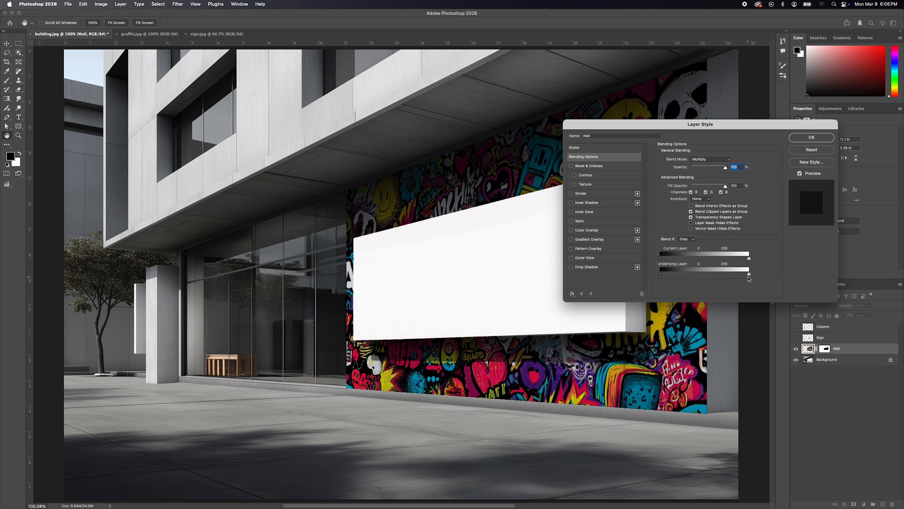
left_click_drag(750, 276, 716, 280)
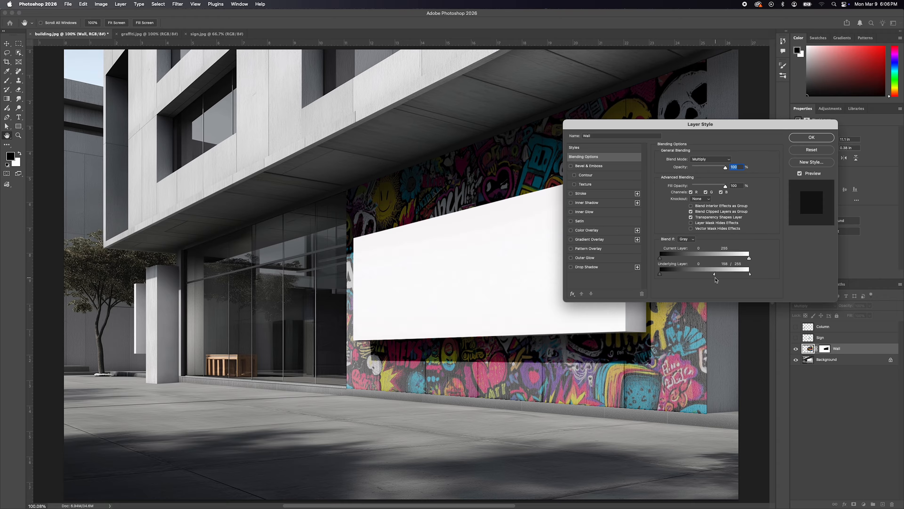
left_click(804, 138)
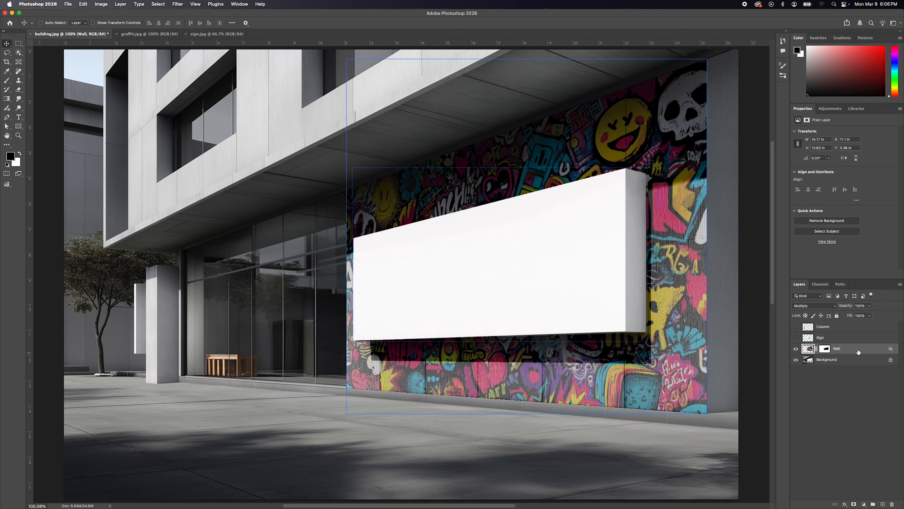
- Duplicate the Wall layer and set the copy's blend mode to Screen
left_click_drag(854, 351, 882, 504)
left_click(856, 359)
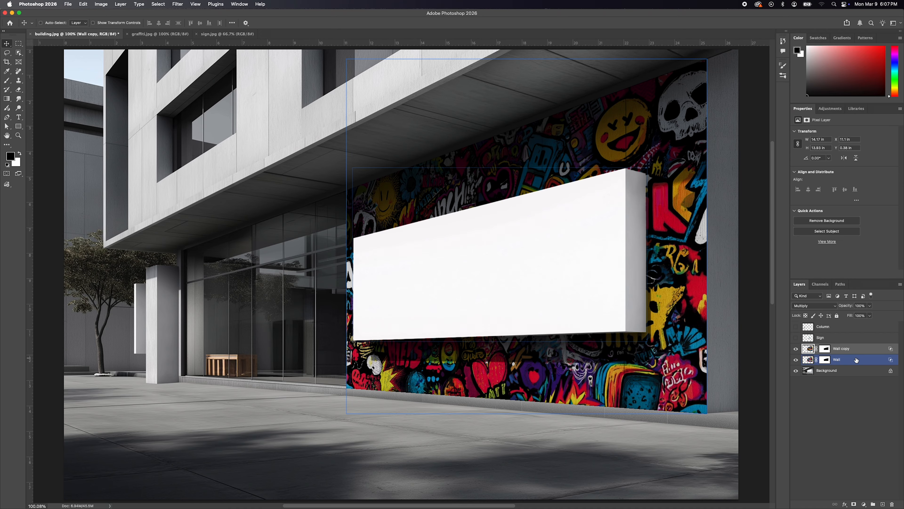
left_click(878, 351)
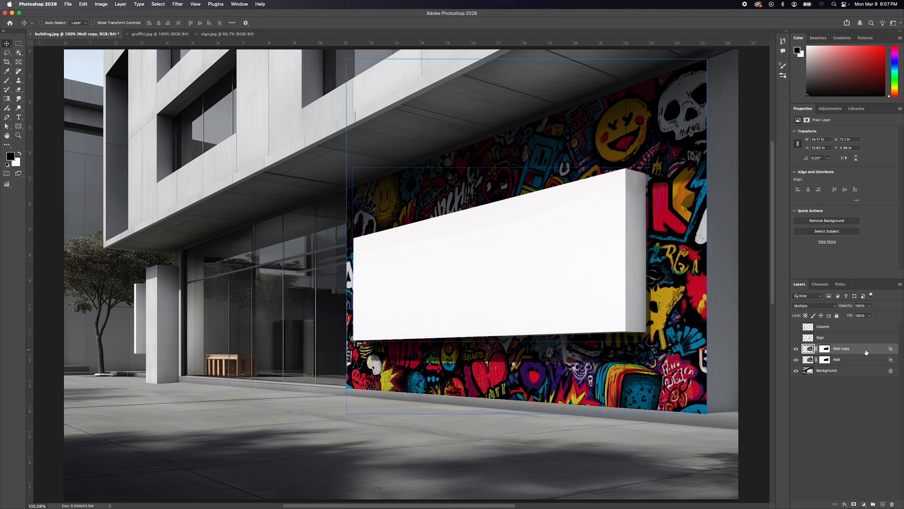
left_click(815, 306)
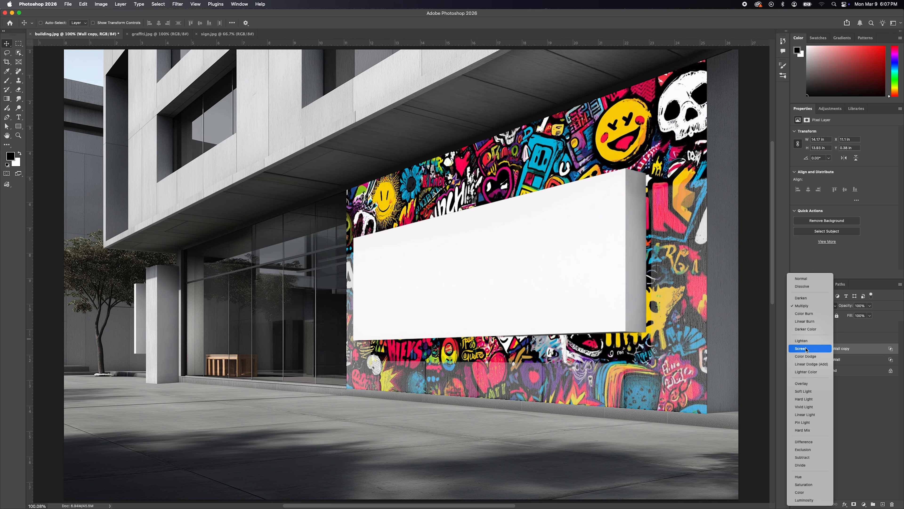
left_click(806, 349)
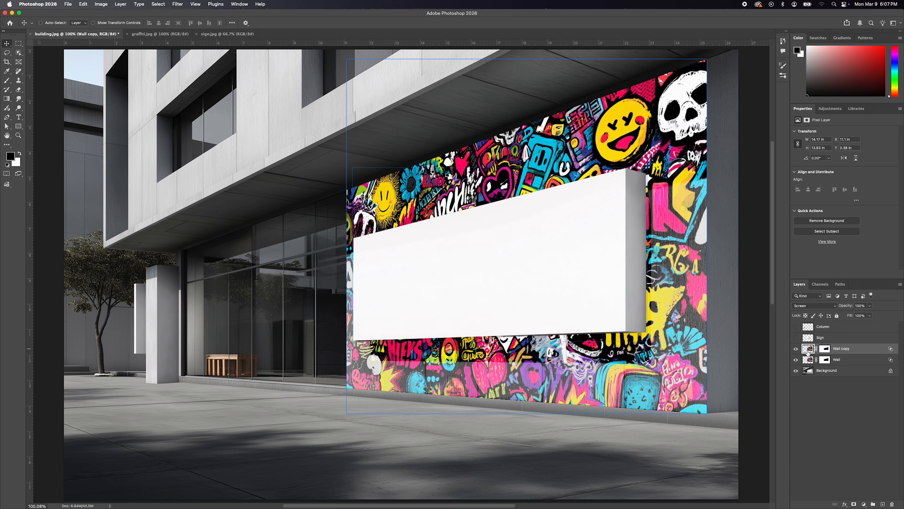
- For the Wall copy's Underlying Layer blending, restore the highlight slider to 255, split the shadow slider to 0 / 128, and apply
double_click(889, 350)
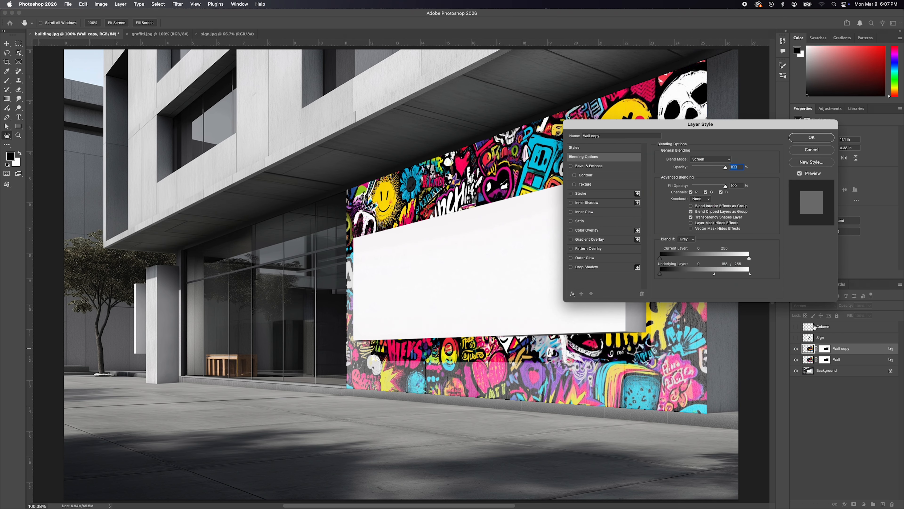
left_click_drag(714, 278, 766, 277)
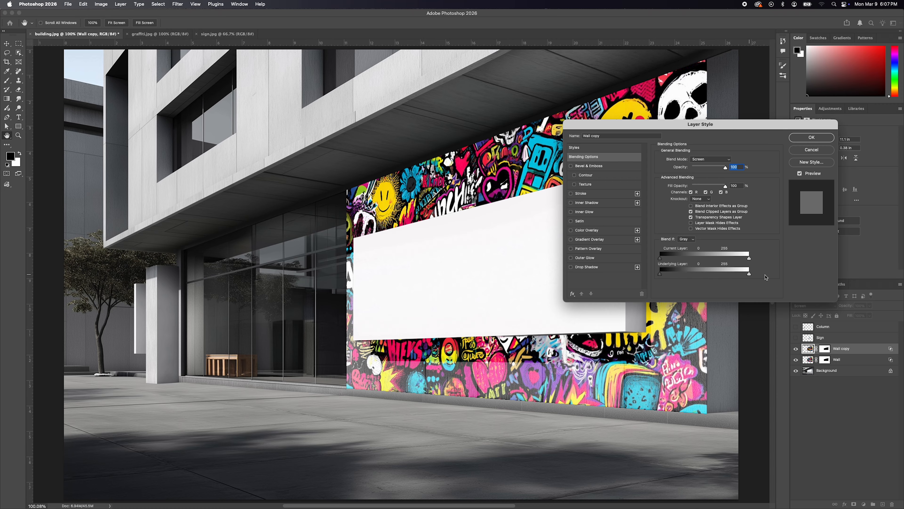
key("alt")
left_click_drag(662, 277, 706, 276)
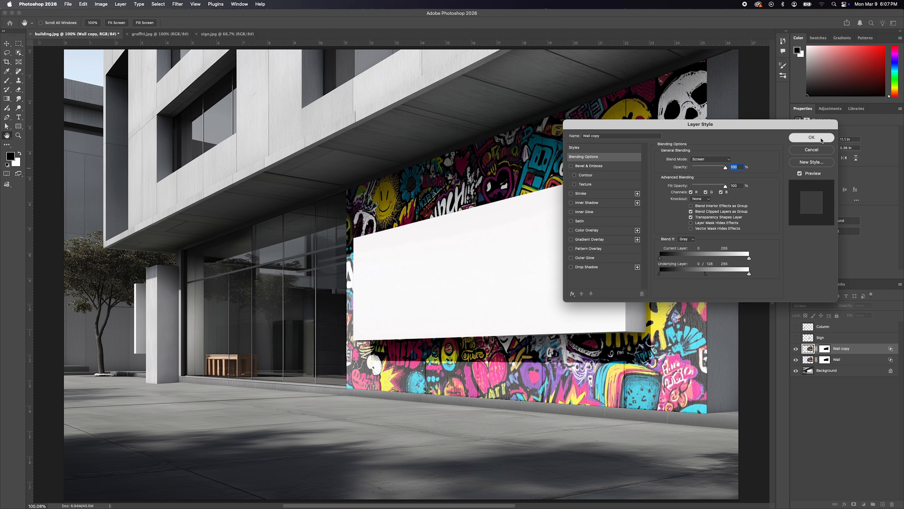
left_click(812, 137)
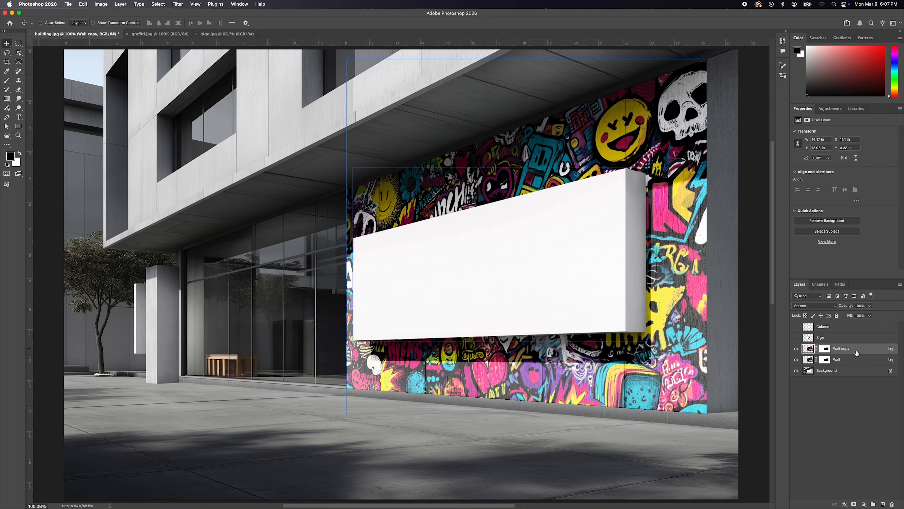
- Group the Wall and Wall copy layers and name the group Wall
left_click(855, 359, "shift")
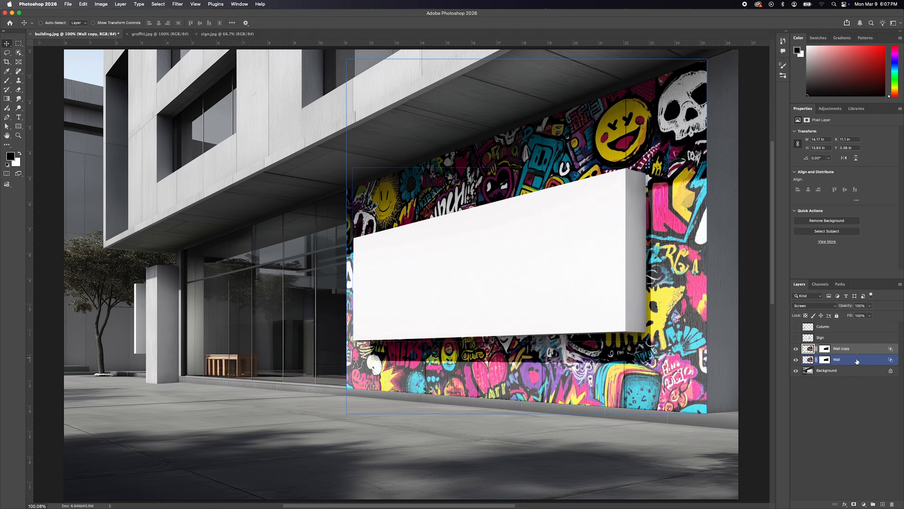
left_click(872, 503)
double_click(821, 348)
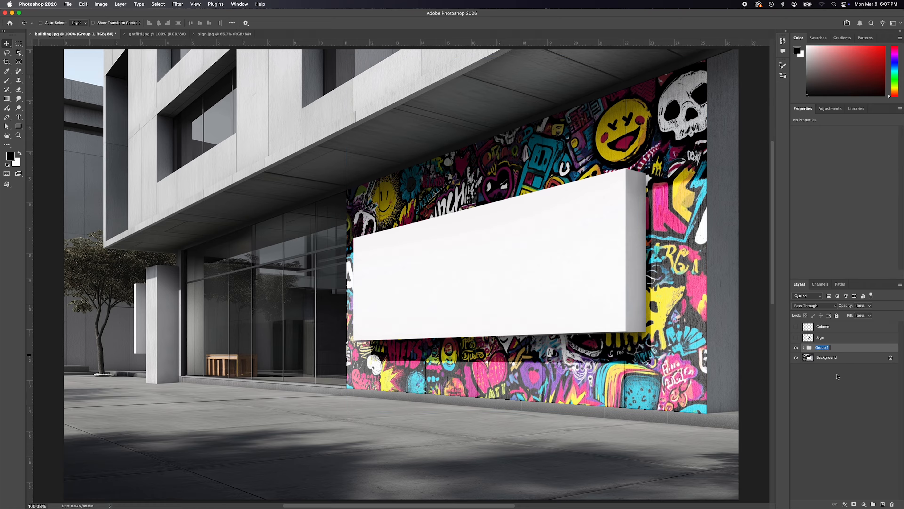
type("Wall")
key("Return")
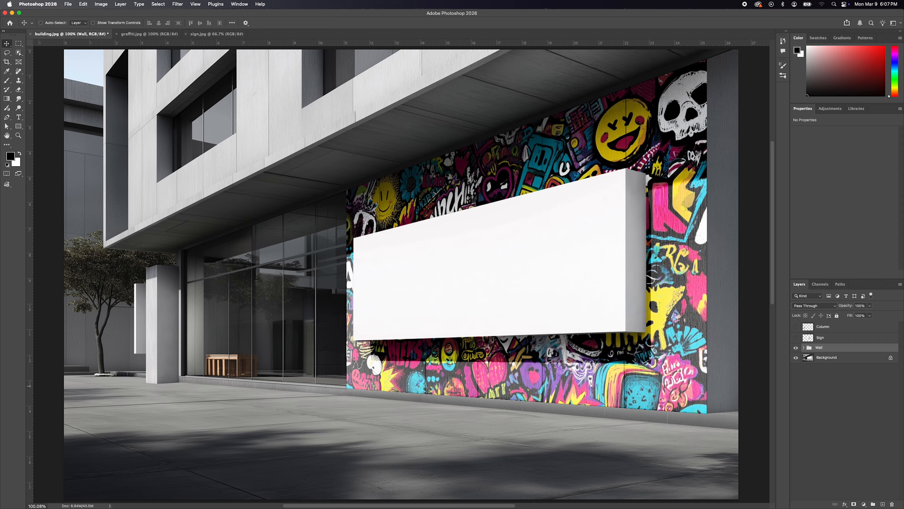
- Lower the Wall group's opacity slightly and compare the building with the group hidden and shown
left_click_drag(847, 307, 843, 309)
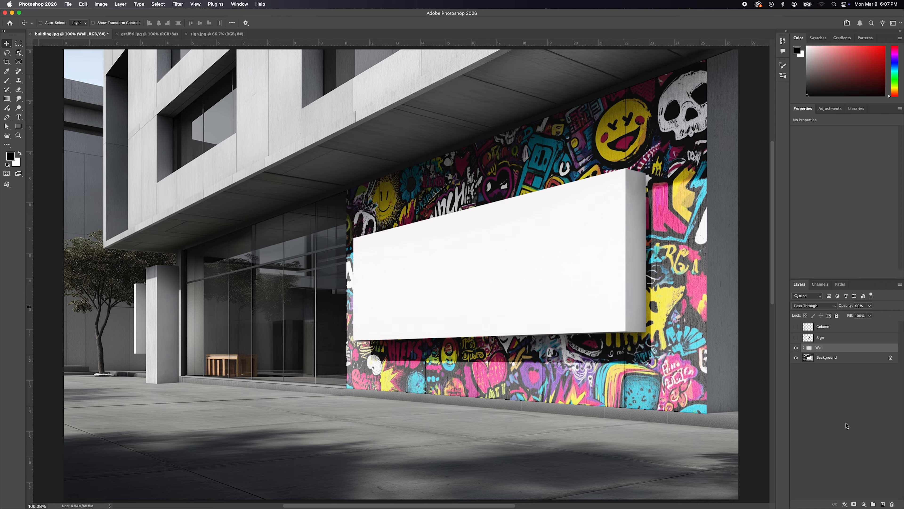
left_click(796, 347)
left_click(796, 347)
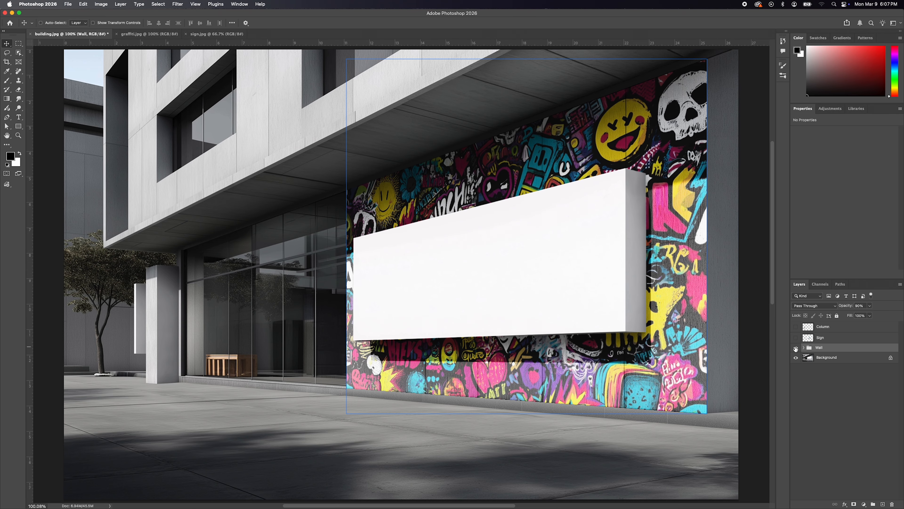
- Make the Sign layer visible and set its blend mode to Multiply
left_click(796, 338)
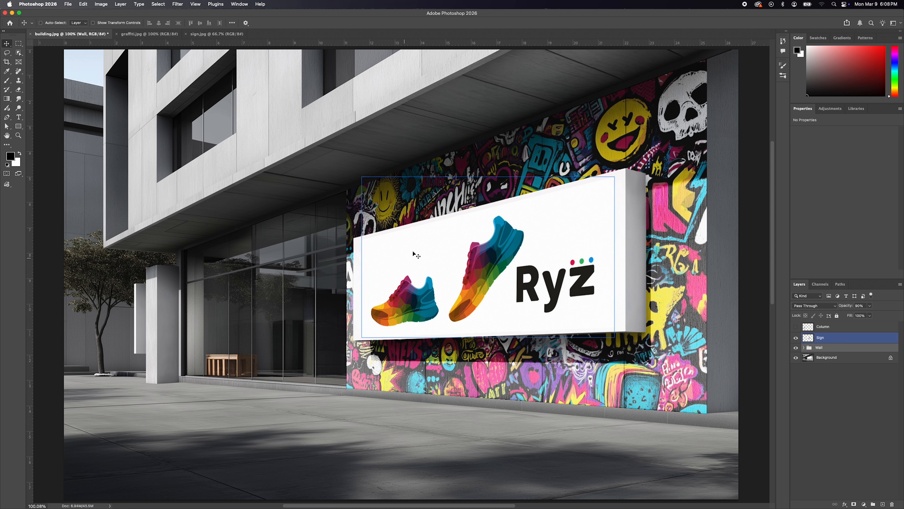
left_click(835, 339)
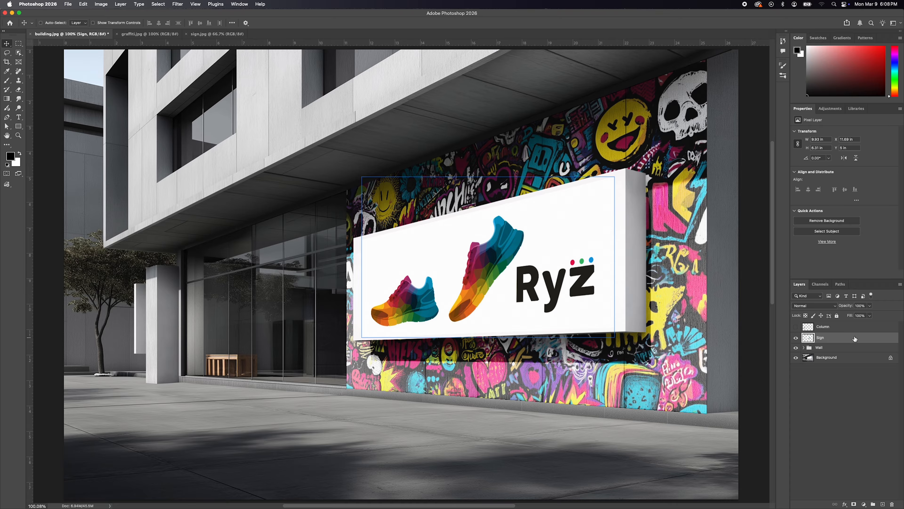
left_click(813, 306)
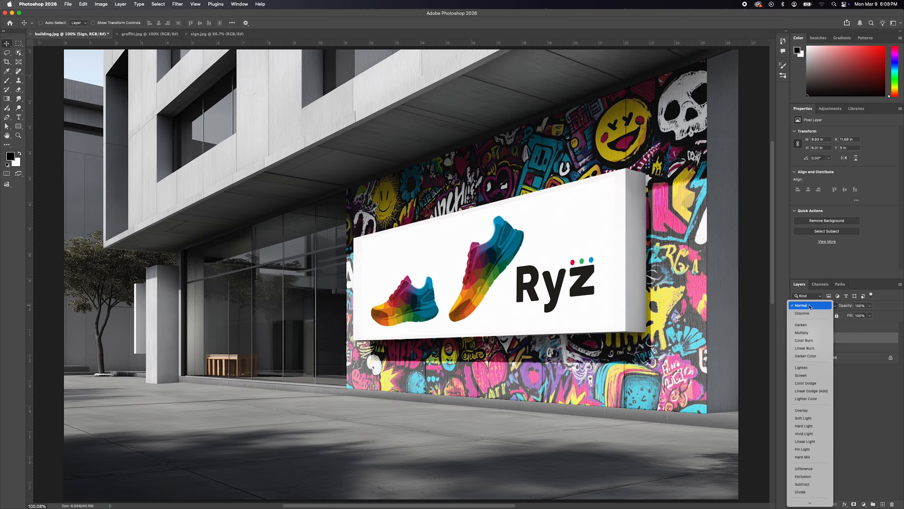
left_click(806, 333)
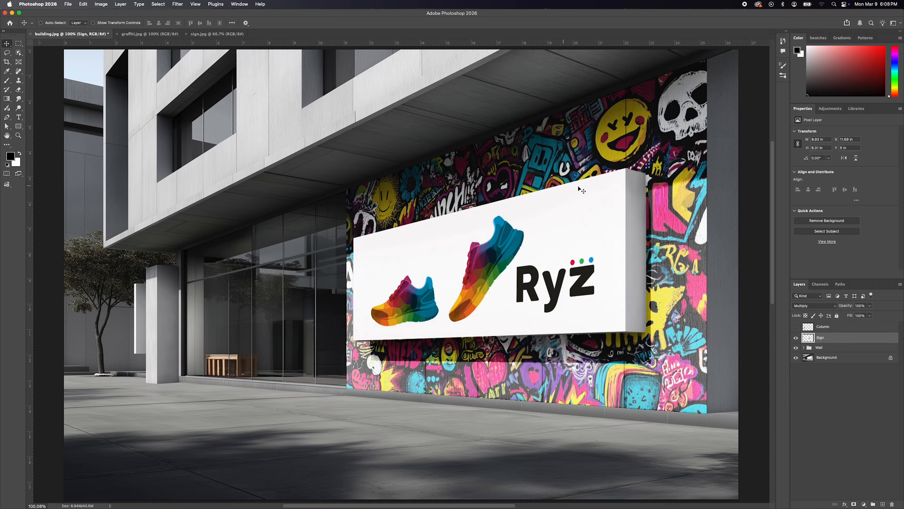
- Make the Column layer visible and set its blend mode to Multiply
left_click(796, 327)
left_click(840, 327)
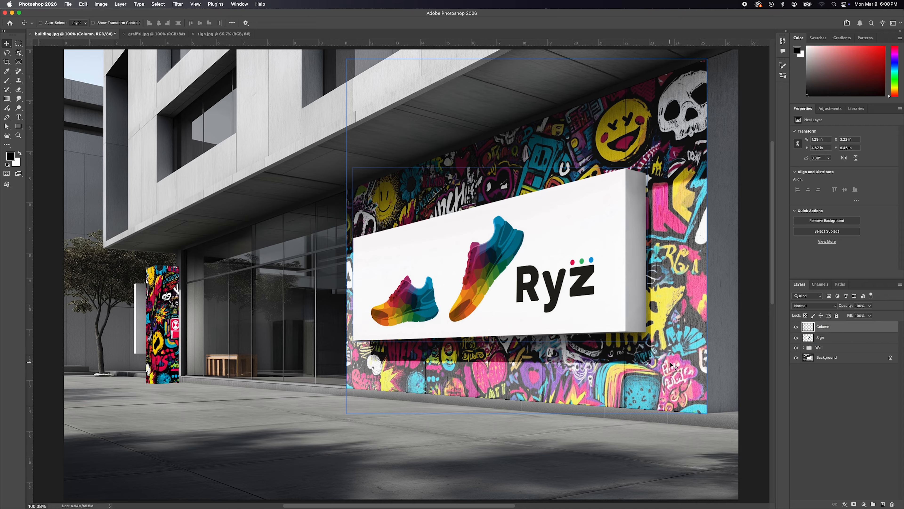
left_click(833, 339)
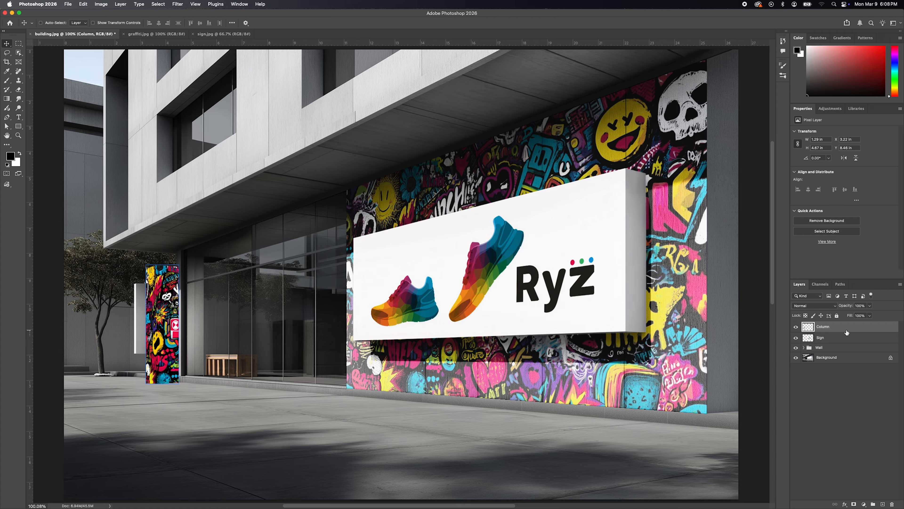
left_click(815, 305)
left_click(809, 333)
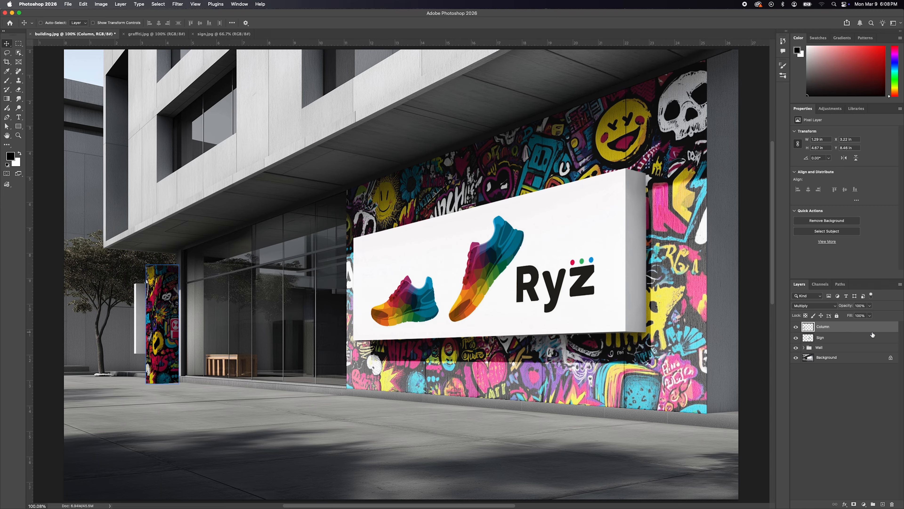
- In the Column layer's Blend If options, split the Underlying Layer highlight slider to 178 / 255 and apply it
double_click(880, 328)
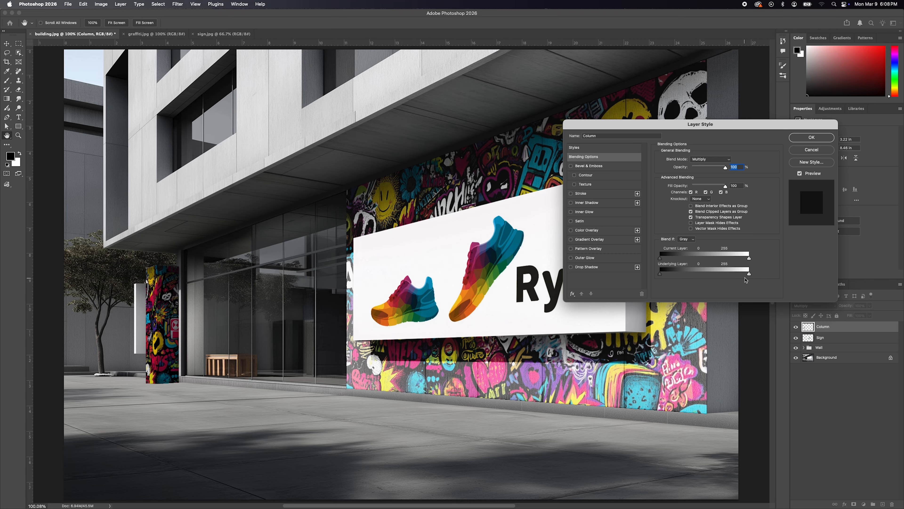
key("alt")
left_click_drag(749, 275, 724, 279)
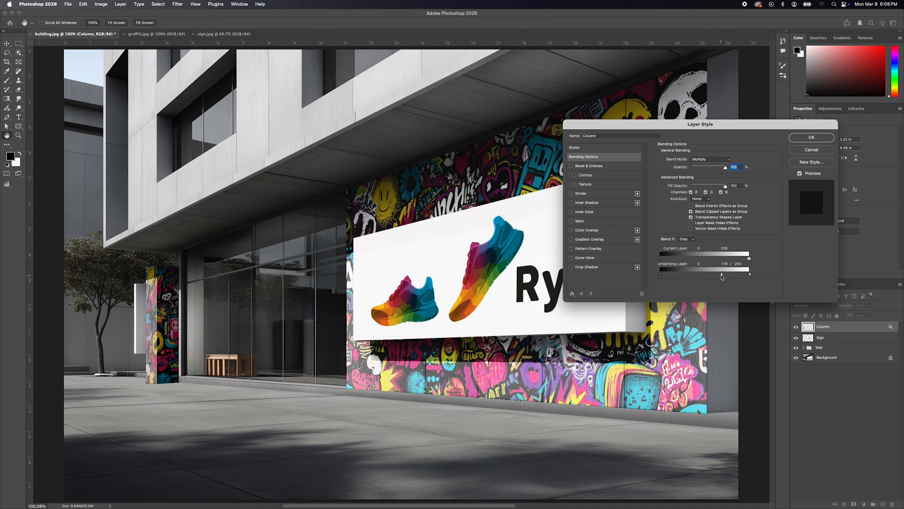
left_click(806, 138)
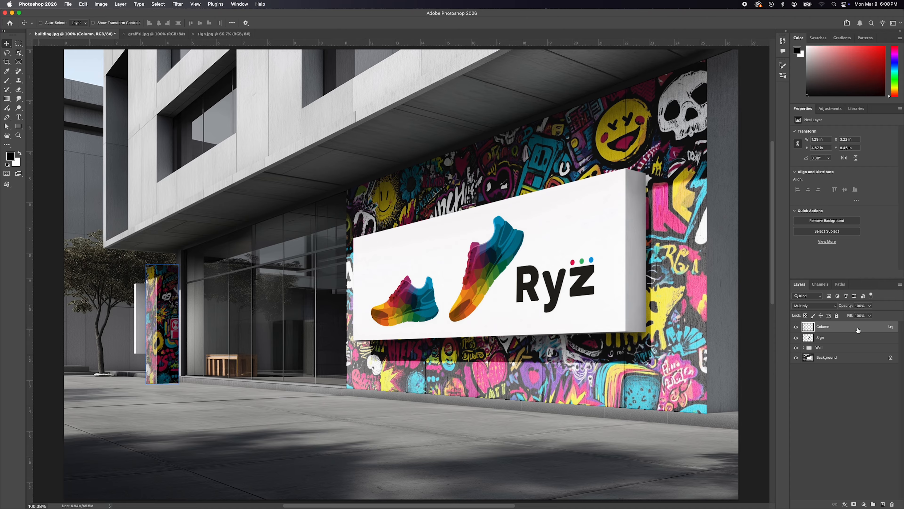
- Duplicate the Column layer and set the copy's blend mode to Screen
left_click_drag(862, 327, 882, 504)
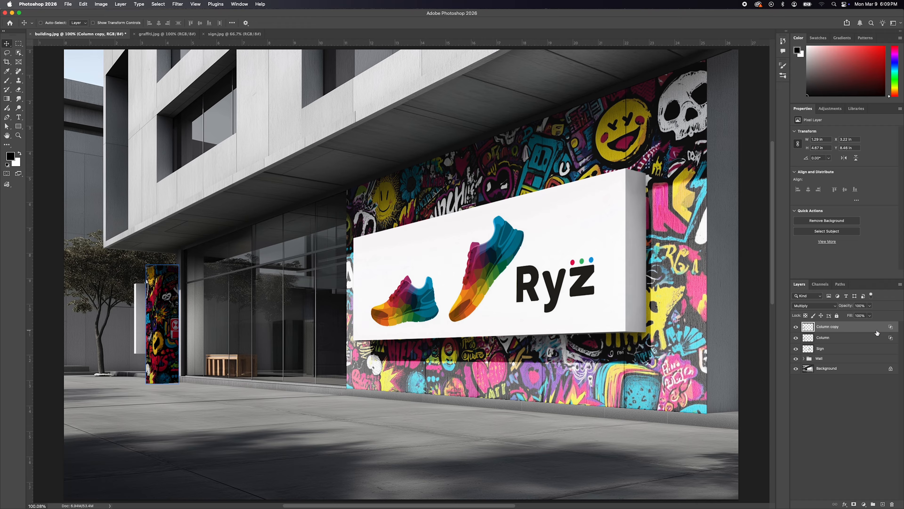
left_click(813, 306)
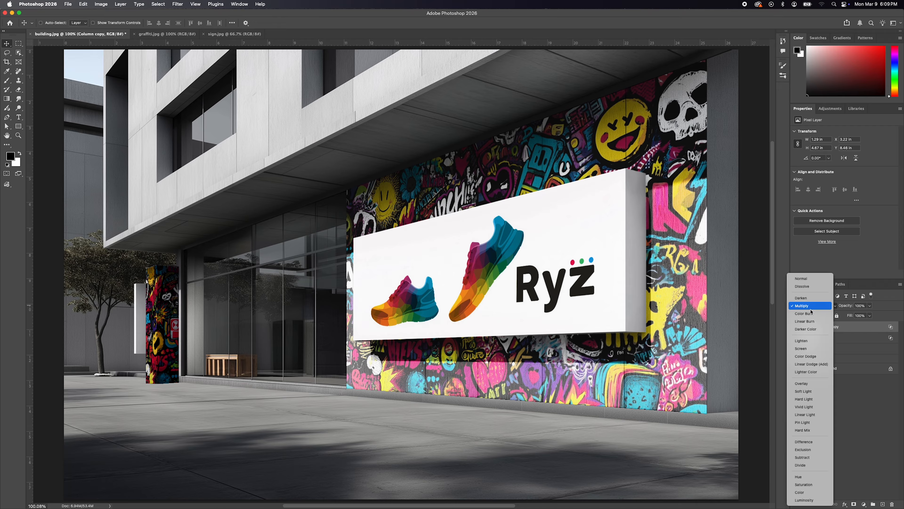
left_click(804, 349)
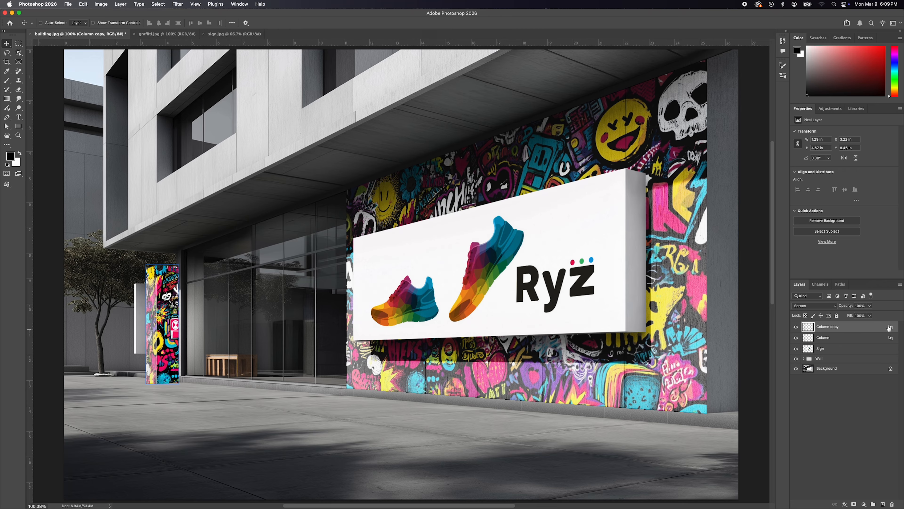
- For the Column copy's Underlying Layer blending, restore the highlight slider to 255, split the shadow slider from 0 toward the midtones, and apply
double_click(881, 327)
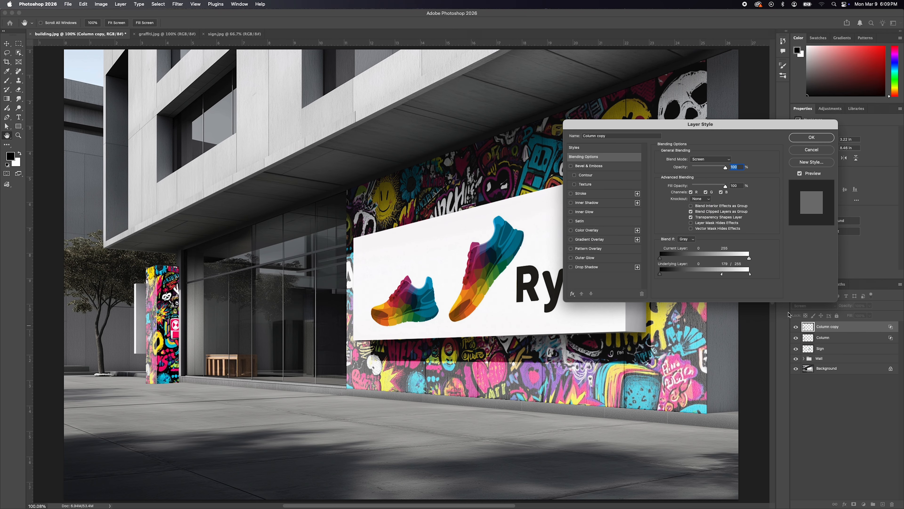
left_click_drag(721, 274, 749, 274)
key("alt")
mouse_move(662, 275)
left_mouse_down()
mouse_move(657, 280)
mouse_move(670, 276)
left_mouse_up()
key("alt")
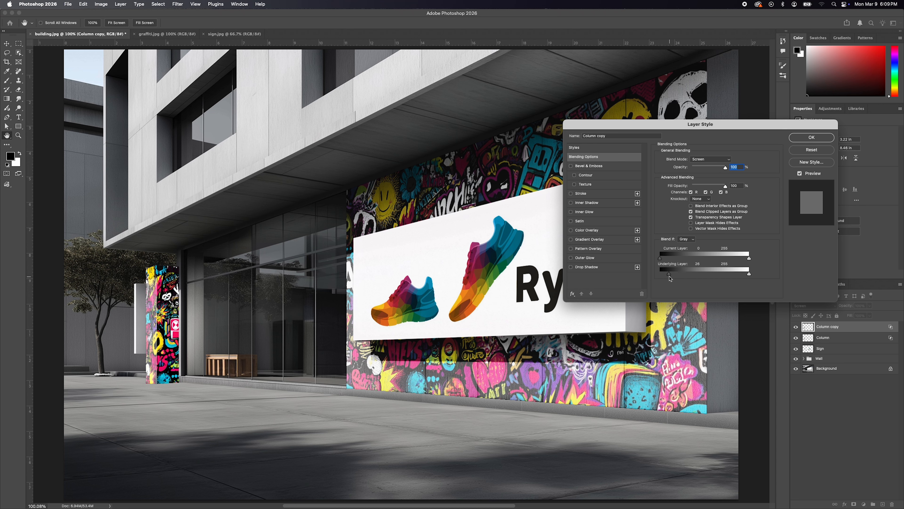
mouse_move(669, 275)
left_mouse_down()
mouse_move(685, 278)
mouse_move(667, 277)
left_mouse_up()
key("alt")
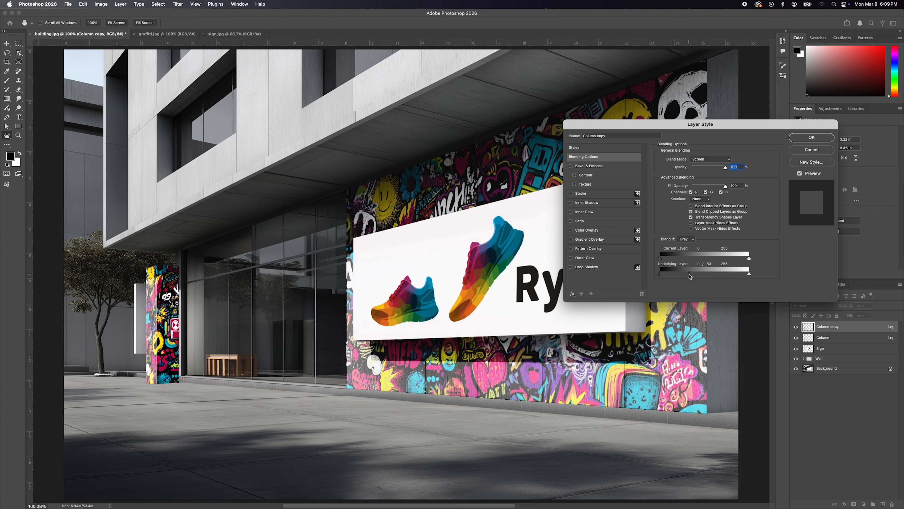
left_click_drag(684, 275, 697, 277)
left_click(812, 138)
- Group the Column and Column copy layers under the name Column and lower the group's opacity to 90%
left_click(863, 340)
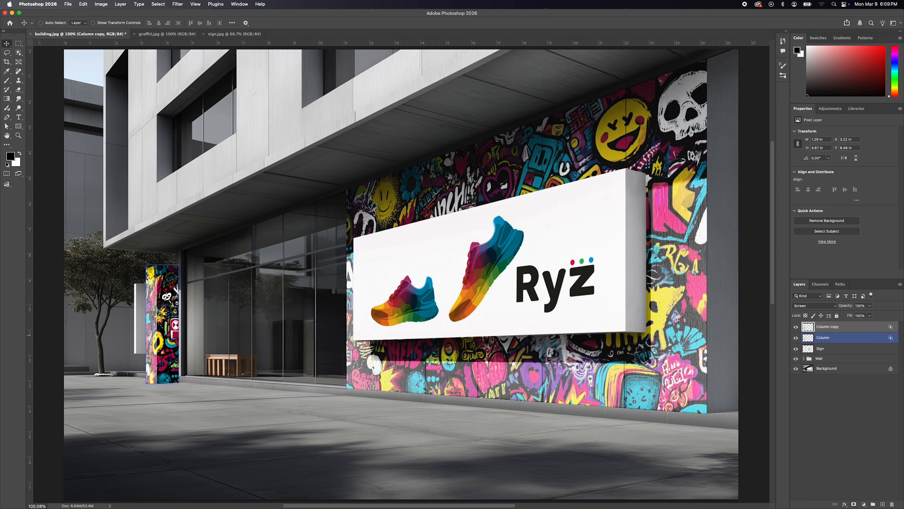
left_click(852, 328, "shift")
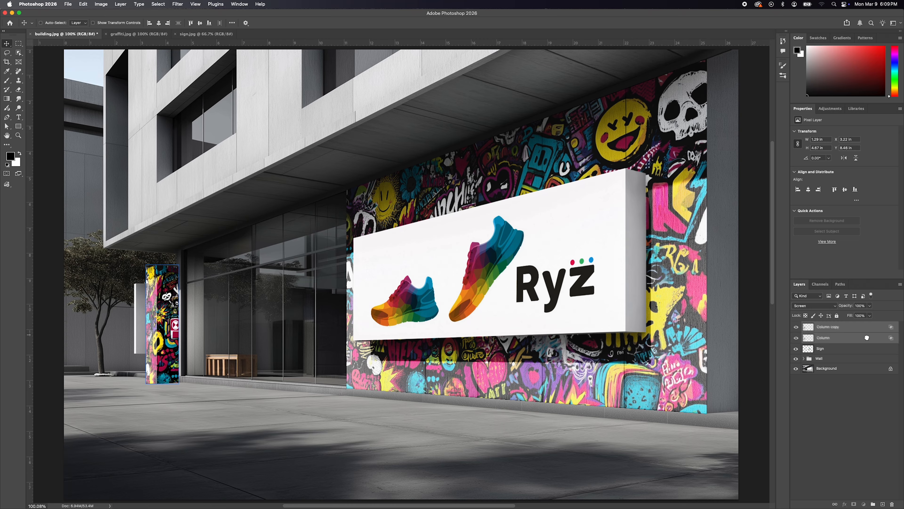
key("super+g")
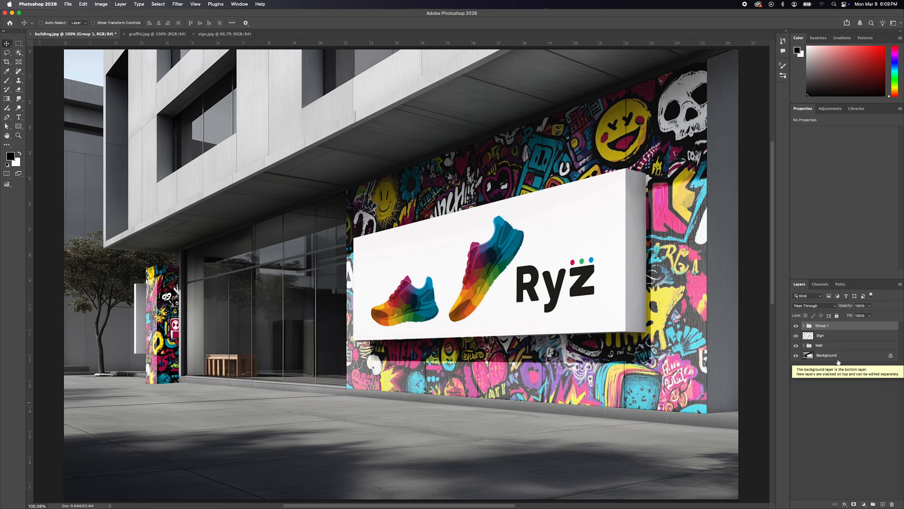
double_click(819, 327)
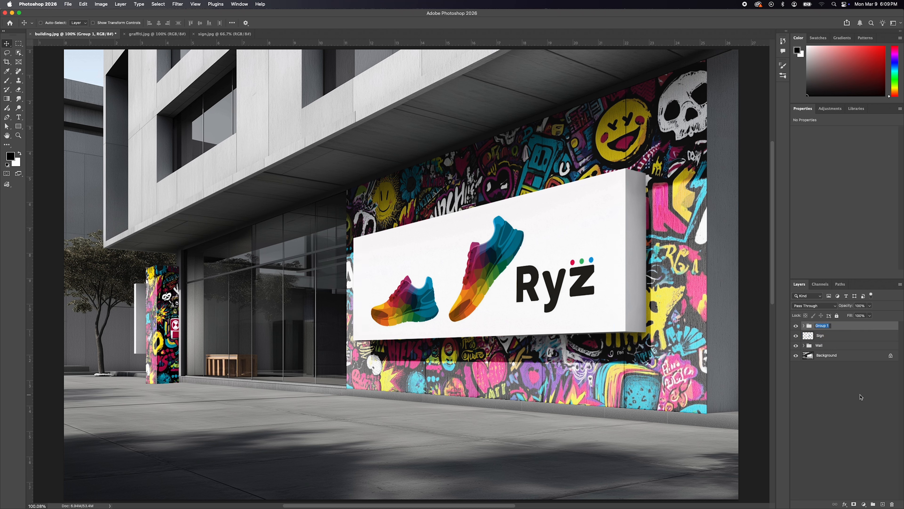
type("Column")
key("Return")
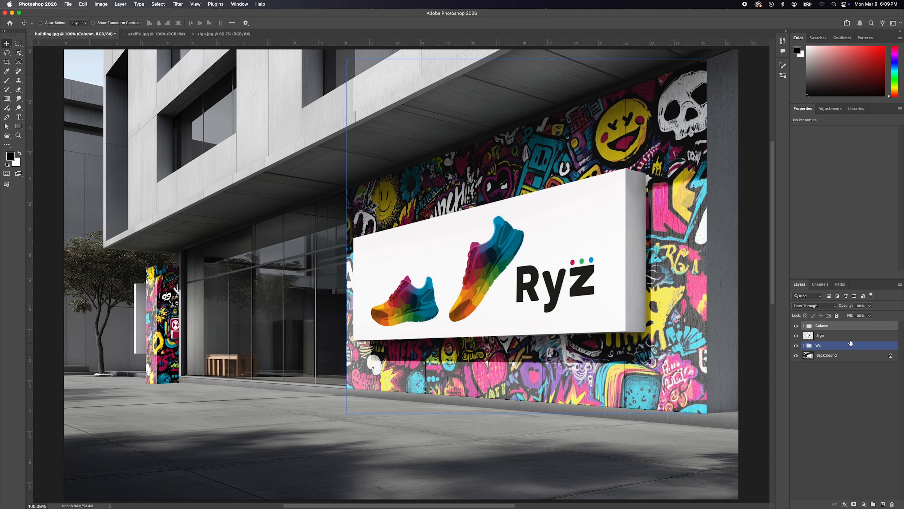
left_click_drag(848, 307, 845, 309)
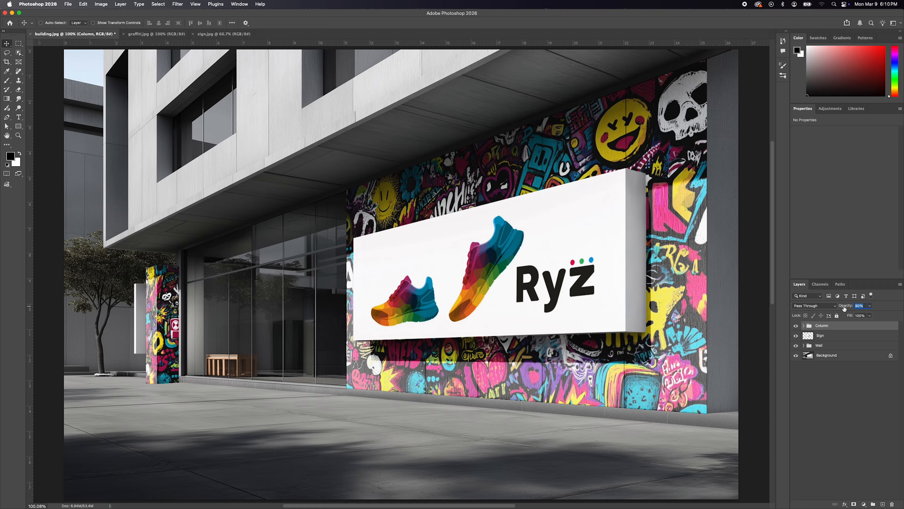
left_click(853, 397)
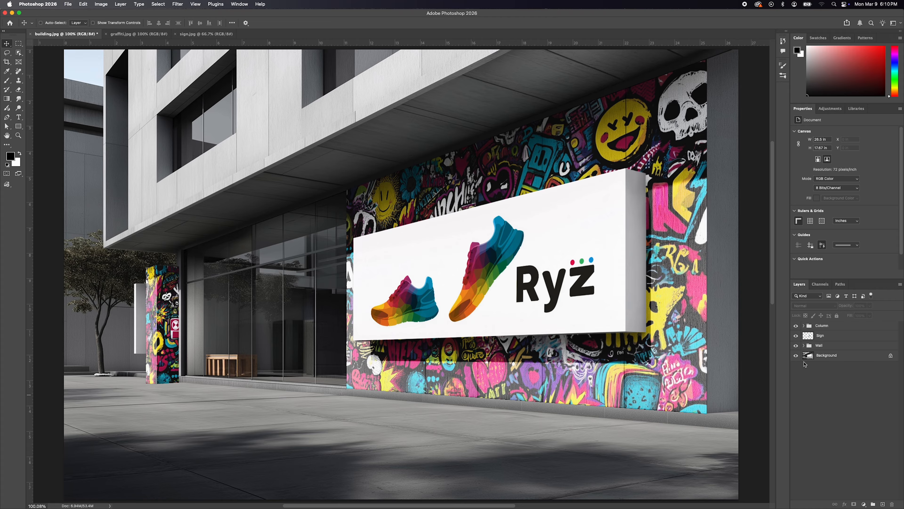
- Compare the original building photo with the finished composite by isolating the Background layer and restoring all layers
left_click(796, 356, "alt")
left_click(796, 356, "alt")
left_click(796, 356, "alt")
left_click(796, 355, "alt")
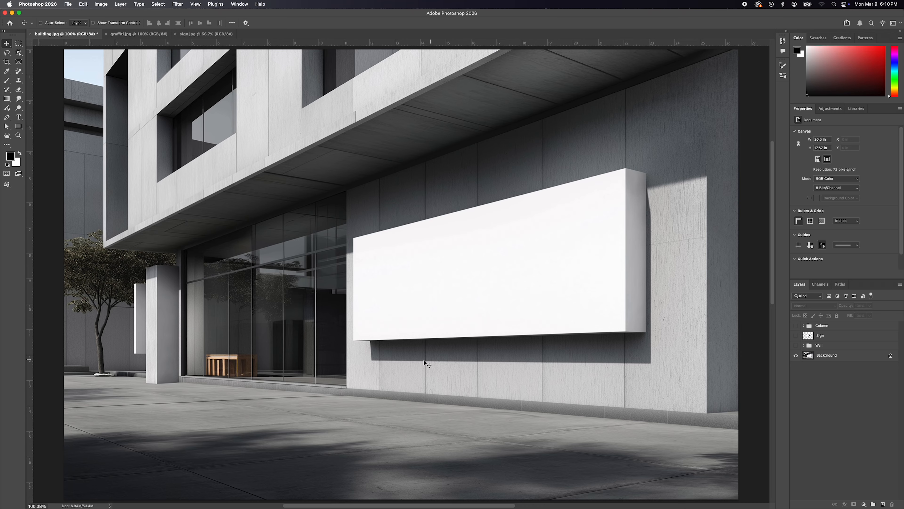
left_click(796, 356, "alt")
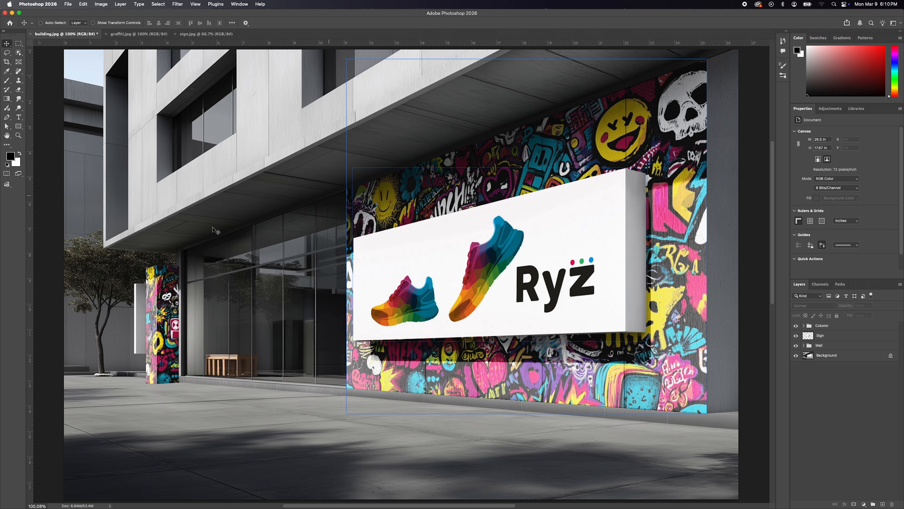